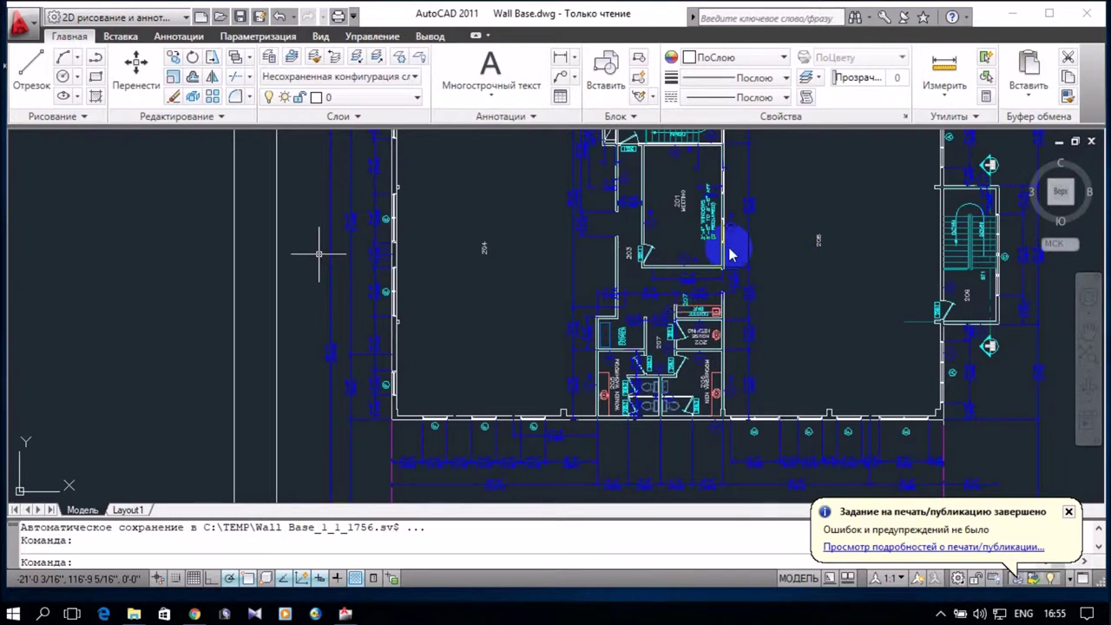
Zoom out until the whole Wall Base plan and sheet frame are visible, then open the application menu
{"action": "scroll", "coordinate": [562, 351], "scroll_direction": "down", "scroll_amount": 1}
{"action": "scroll", "coordinate": [556, 345], "scroll_direction": "down", "scroll_amount": 2}
{"action": "scroll", "coordinate": [591, 365], "scroll_direction": "down", "scroll_amount": 2}
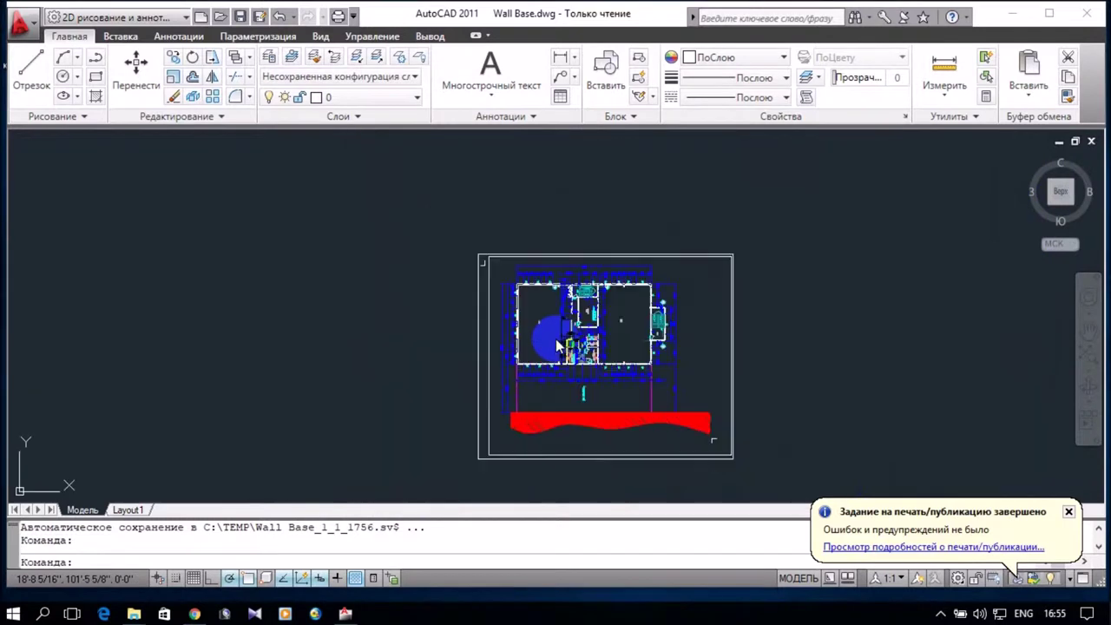
{"action": "scroll", "coordinate": [707, 405], "scroll_direction": "up", "scroll_amount": 2}
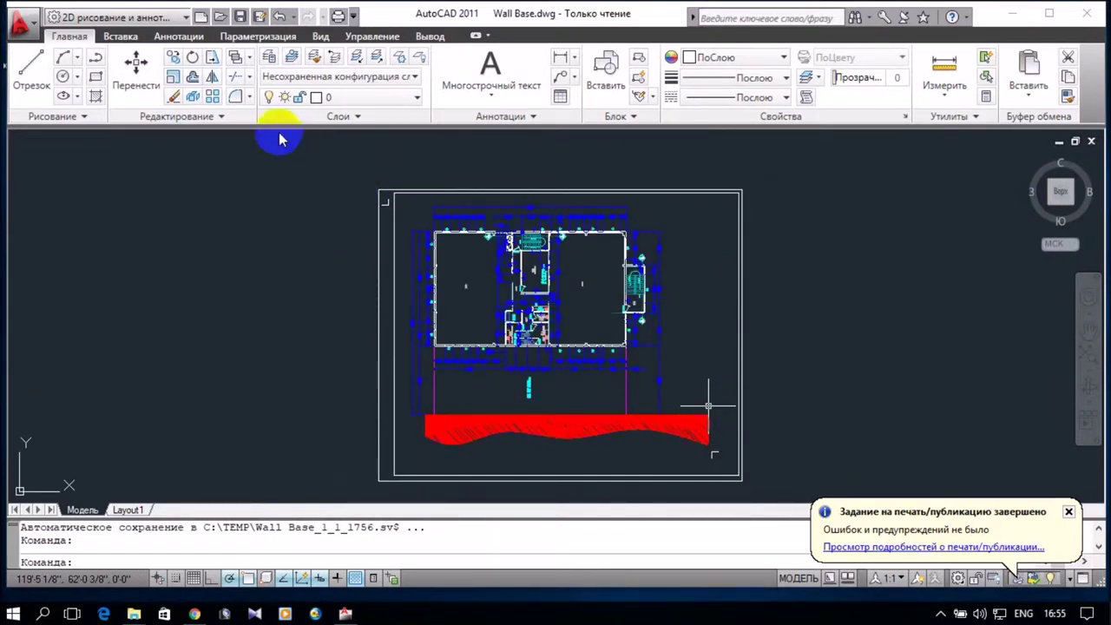
{"action": "left_click", "coordinate": [29, 33]}
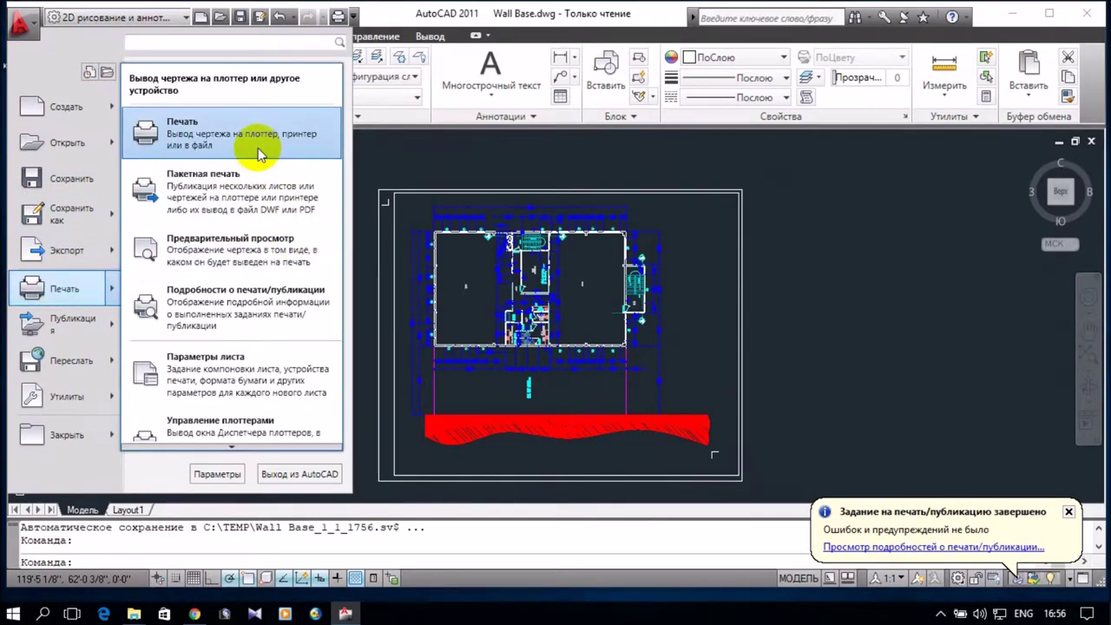
Start a plot of the drawing with DWG To PDF.pc3 as the printer
{"action": "mouse_move", "coordinate": [59, 289]}
{"action": "left_click", "coordinate": [253, 134]}
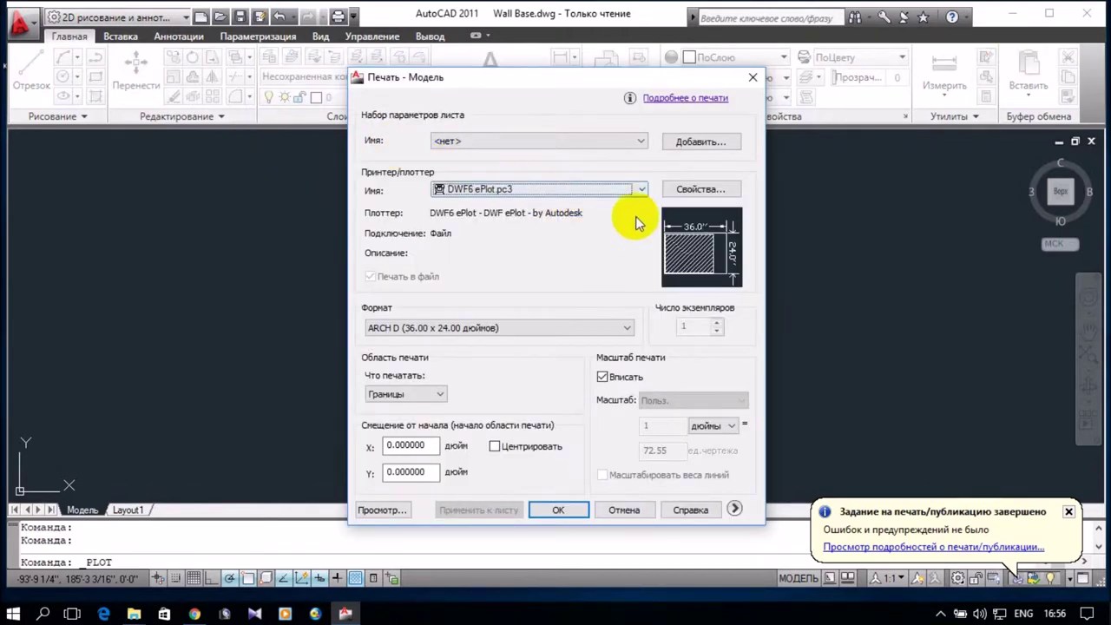
{"action": "left_click", "coordinate": [640, 190]}
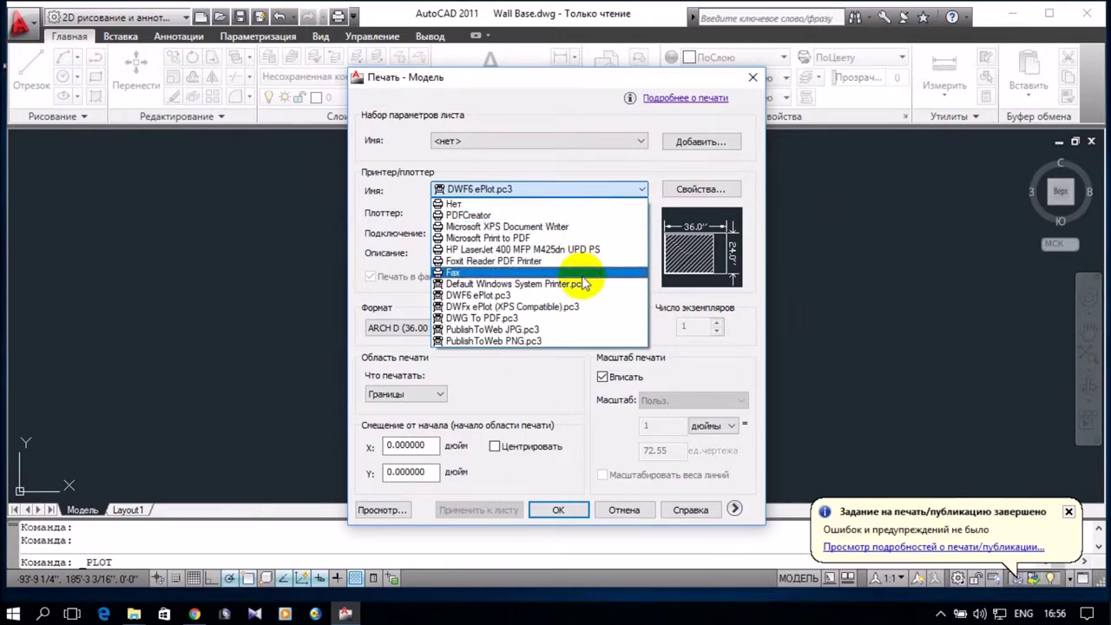
{"action": "left_click", "coordinate": [589, 319]}
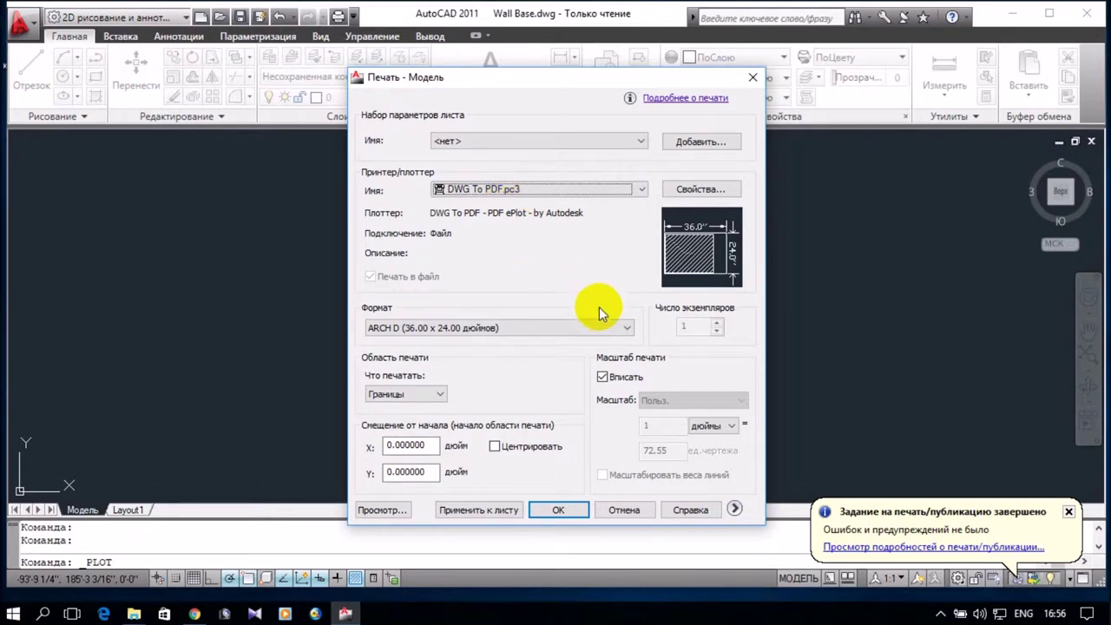
Choose ISO A3 (420.00 x 297.00 мм) as the paper size
{"action": "left_click", "coordinate": [621, 327]}
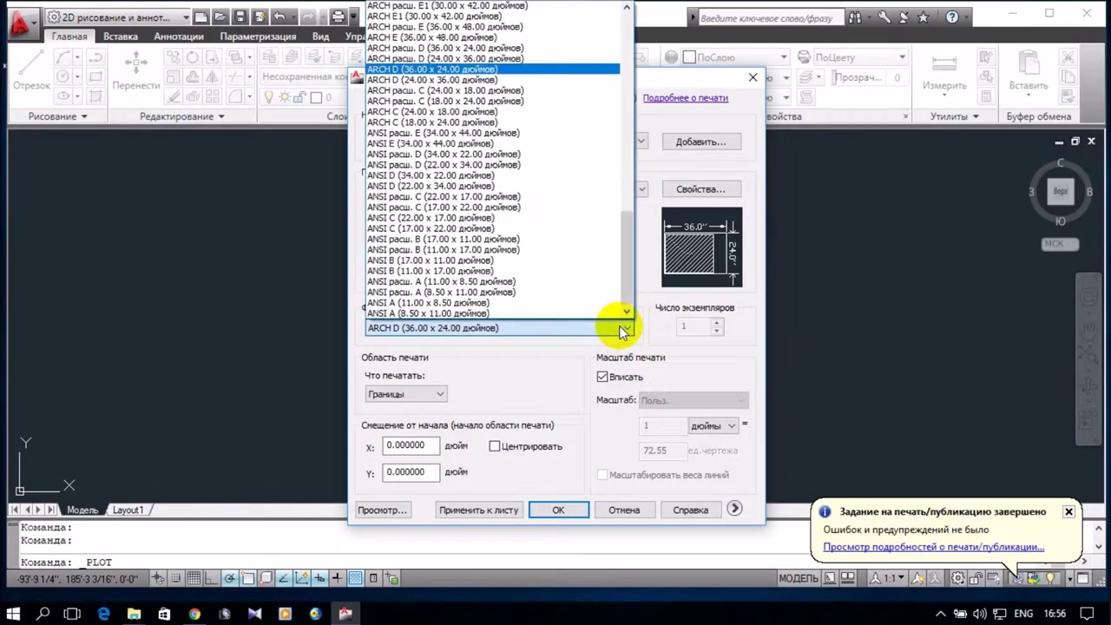
{"action": "scroll", "coordinate": [555, 264], "scroll_direction": "up", "scroll_amount": 1}
{"action": "scroll", "coordinate": [513, 244], "scroll_direction": "up", "scroll_amount": 2}
{"action": "scroll", "coordinate": [521, 252], "scroll_direction": "up", "scroll_amount": 1}
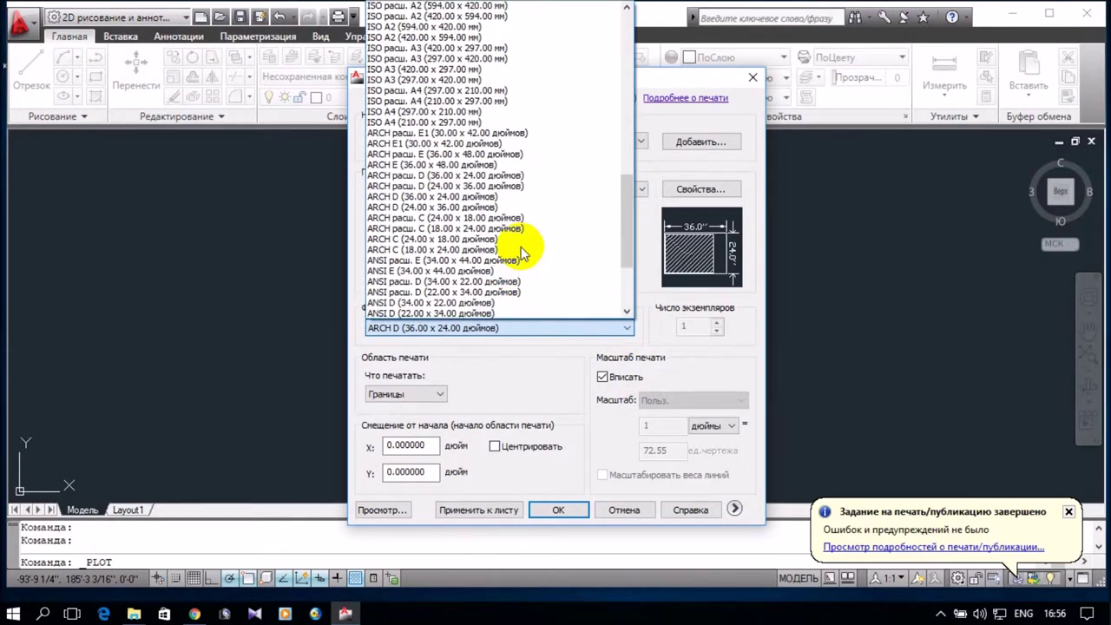
{"action": "scroll", "coordinate": [521, 250], "scroll_direction": "up", "scroll_amount": 1}
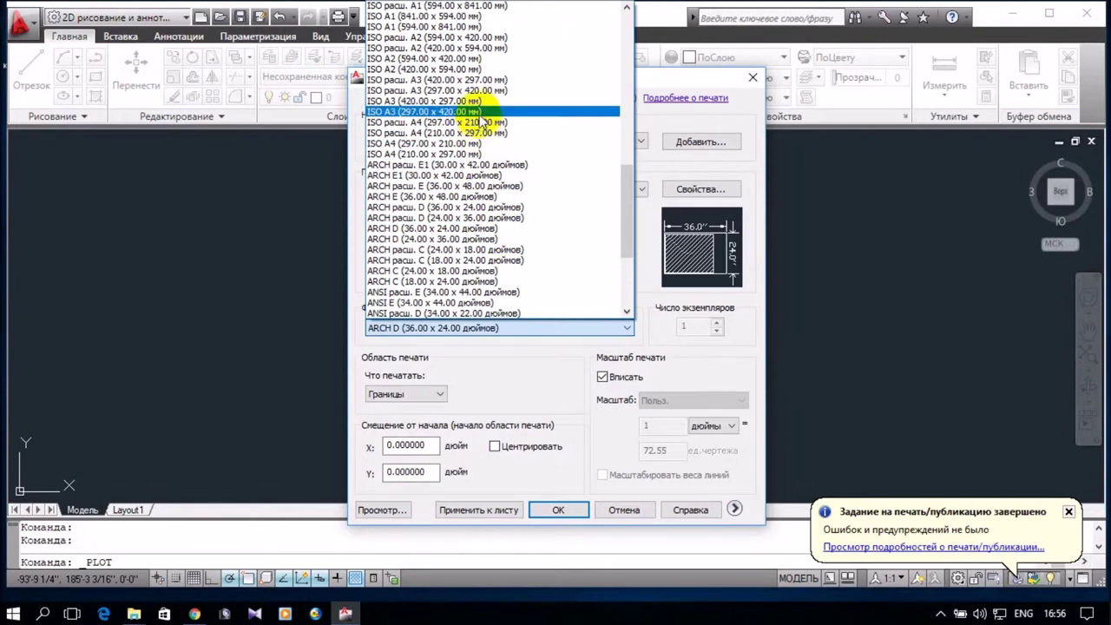
{"action": "left_click", "coordinate": [475, 101]}
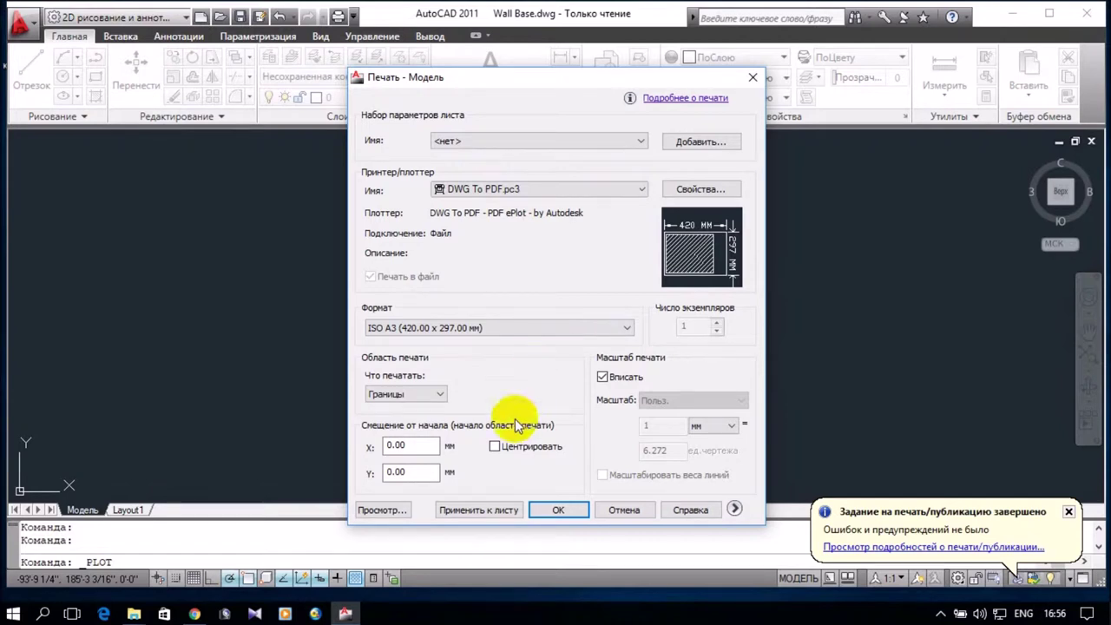
Set the X offset to 0.00 and centre the plot on the sheet
{"action": "left_click", "coordinate": [494, 446]}
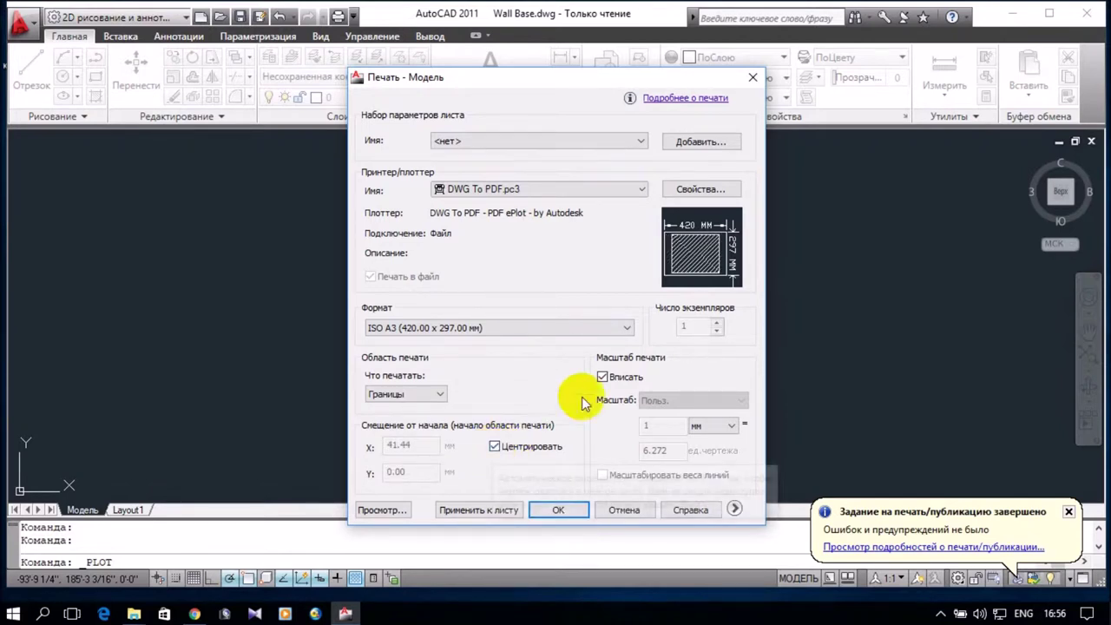
{"action": "left_click", "coordinate": [494, 447]}
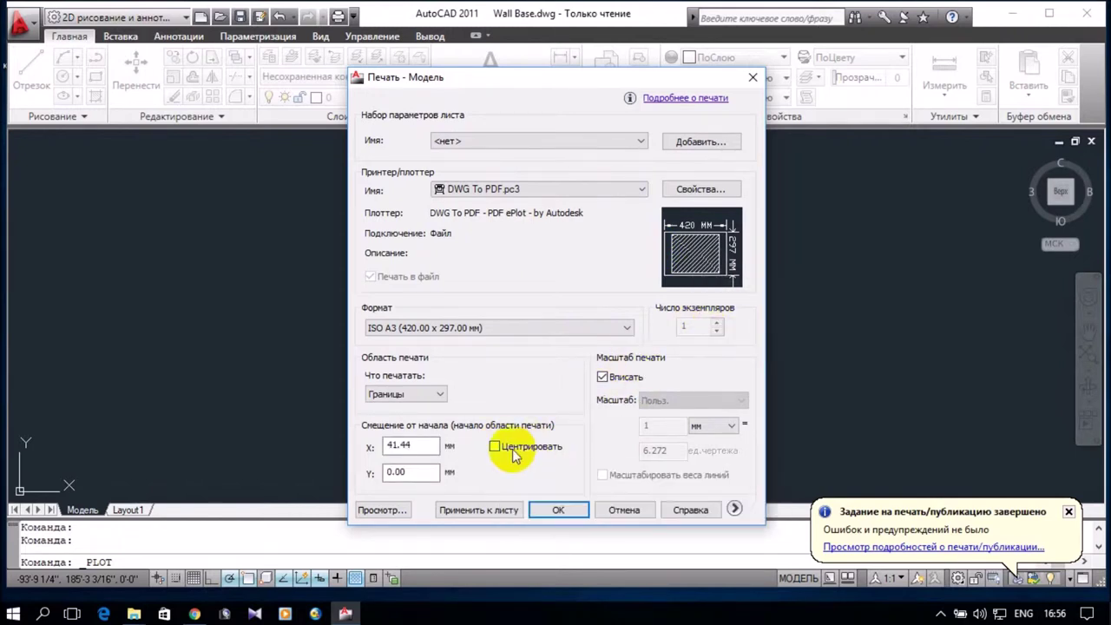
{"action": "double_click", "coordinate": [396, 445]}
{"action": "key", "text": "BackSpace"}
{"action": "type", "text": "0"}
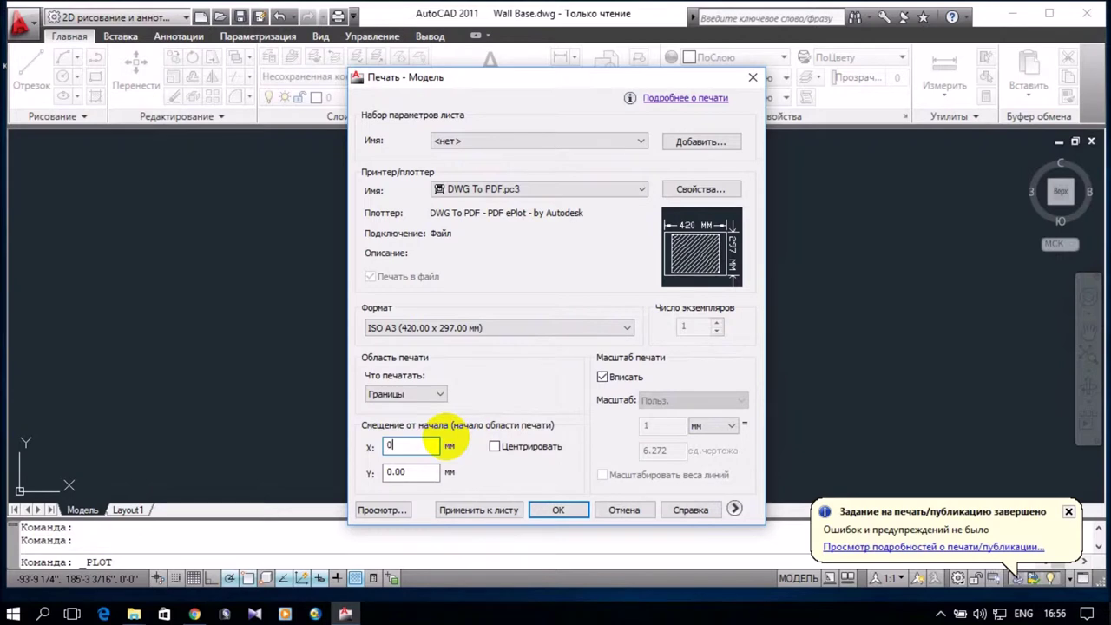
{"action": "left_click", "coordinate": [423, 474]}
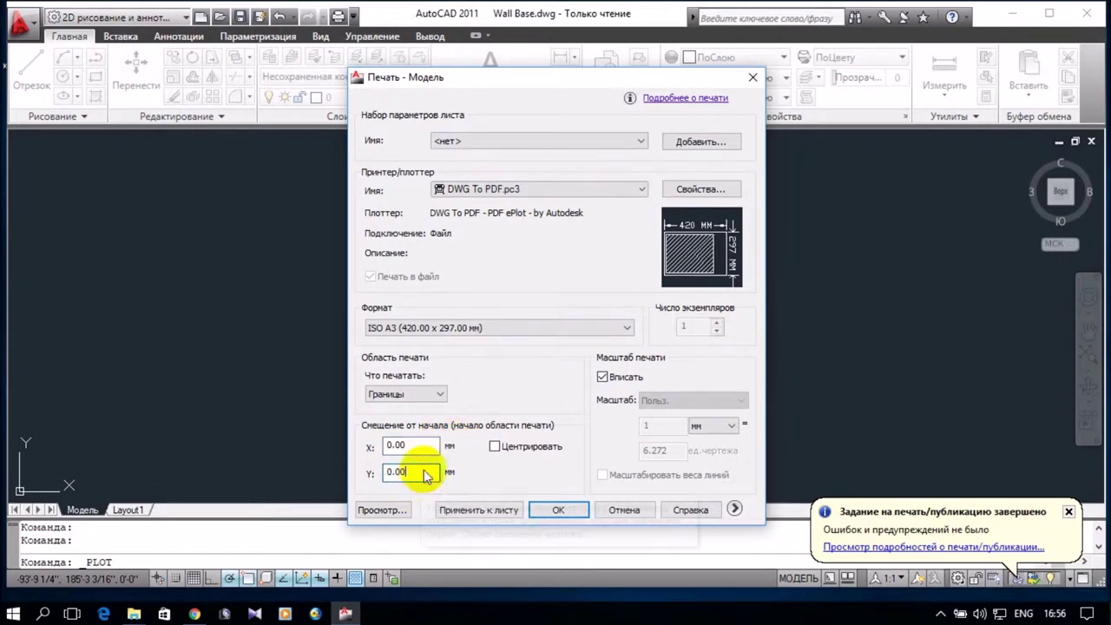
{"action": "left_click", "coordinate": [495, 446]}
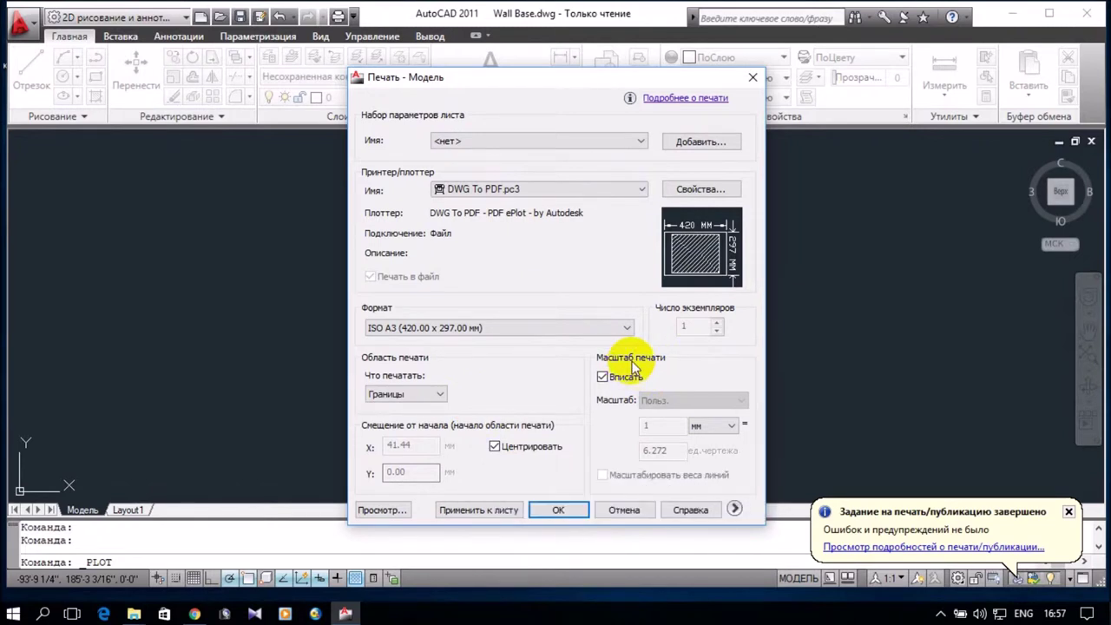
Set the plot area to a window from the sheet frame's top-left to bottom-right corner
{"action": "left_click", "coordinate": [442, 396]}
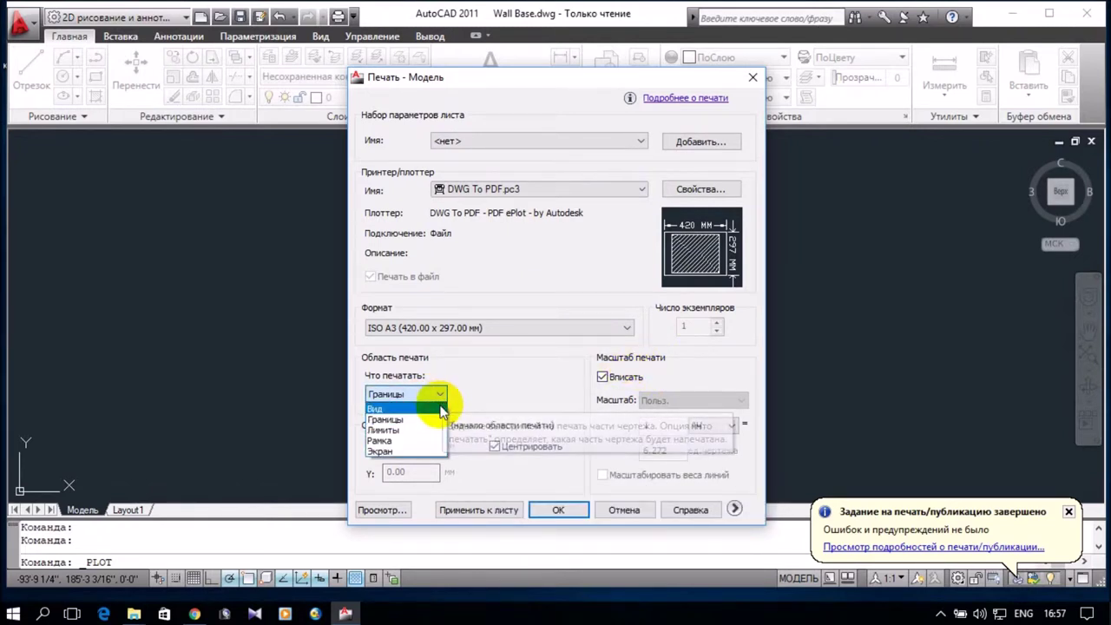
{"action": "left_click", "coordinate": [435, 441]}
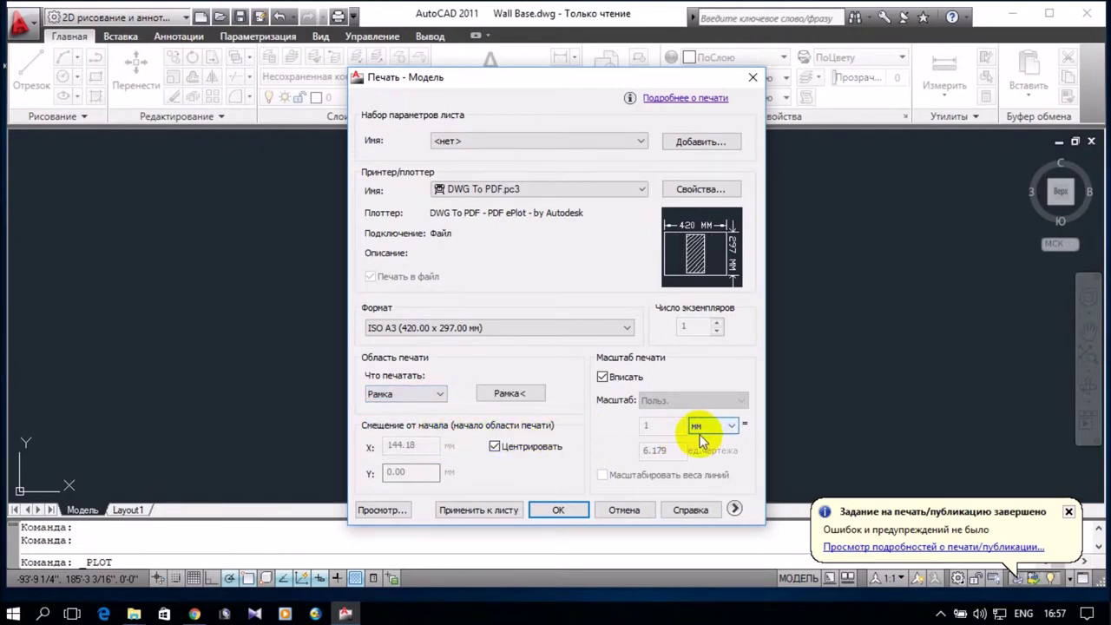
{"action": "left_click", "coordinate": [508, 394]}
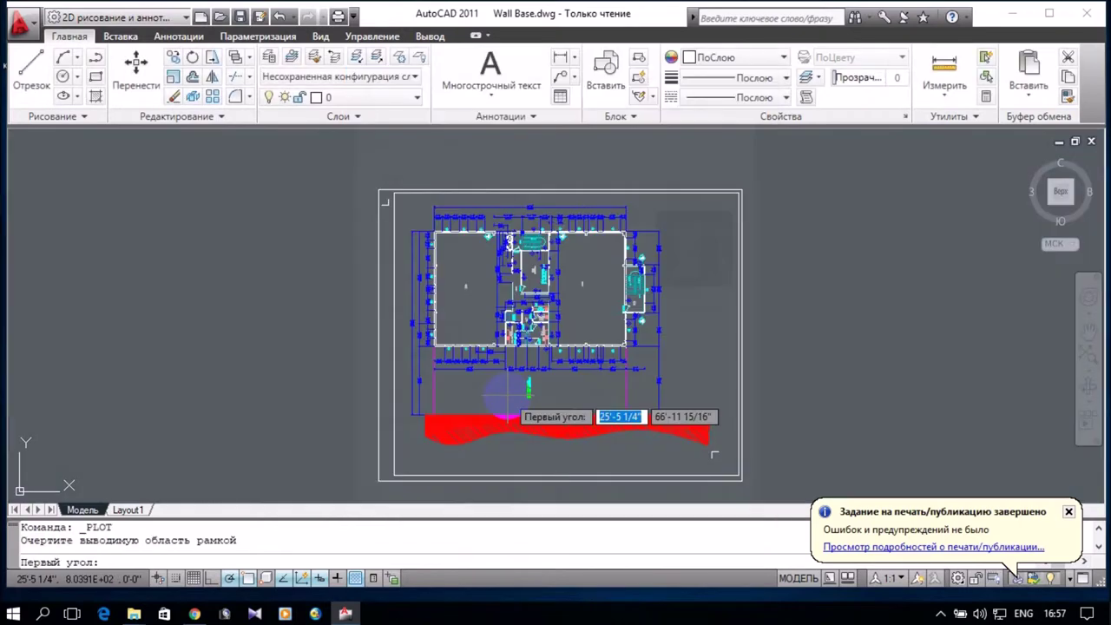
{"action": "left_click", "coordinate": [378, 189]}
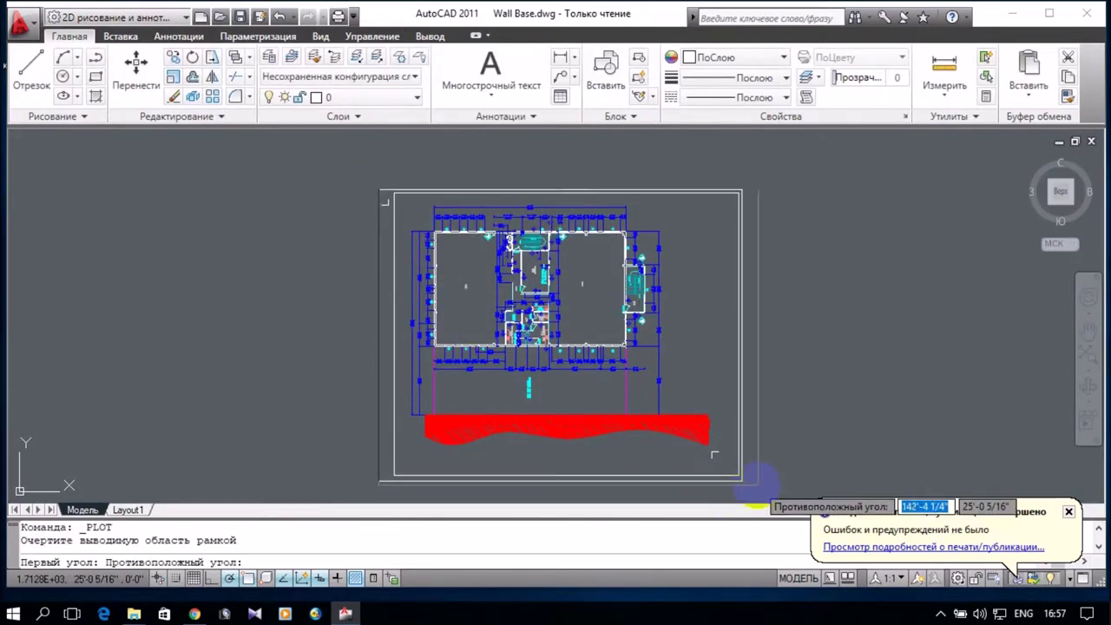
{"action": "scroll", "coordinate": [754, 485], "scroll_direction": "up", "scroll_amount": 2}
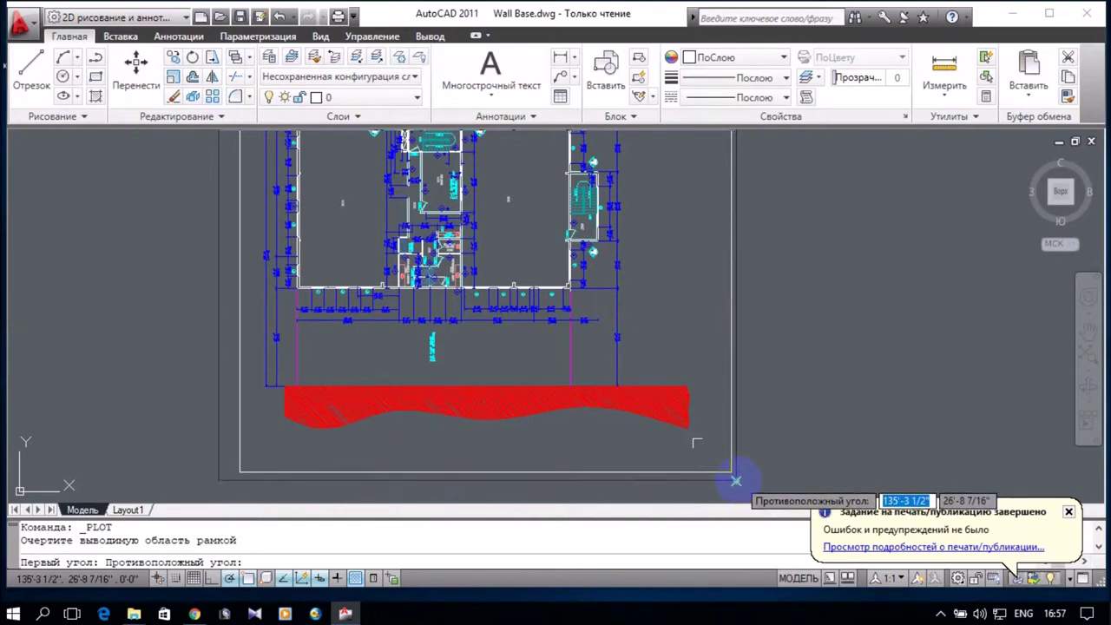
{"action": "left_click", "coordinate": [736, 481]}
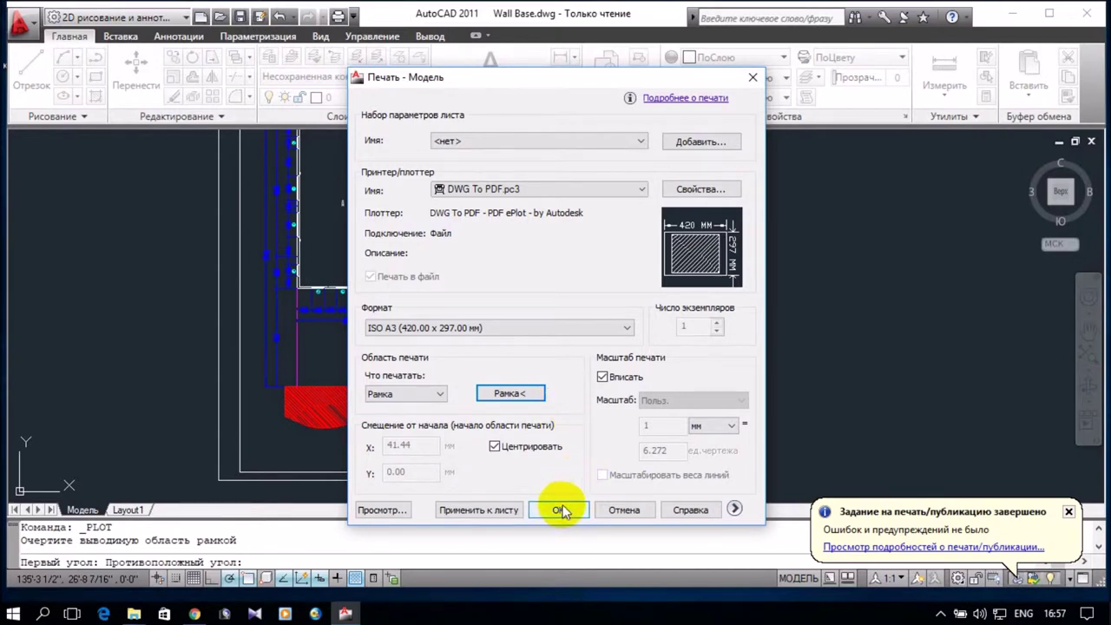
Keep Fit to paper on, then plot and save the file as Wall Base-Model.pdf
{"action": "left_click", "coordinate": [603, 377]}
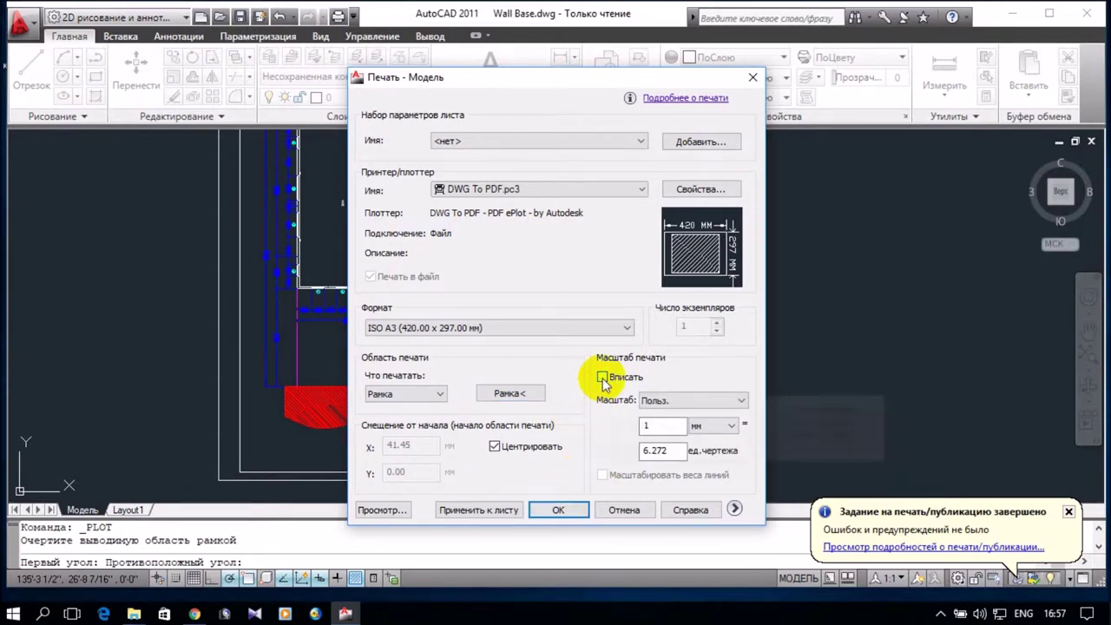
{"action": "left_click", "coordinate": [602, 378]}
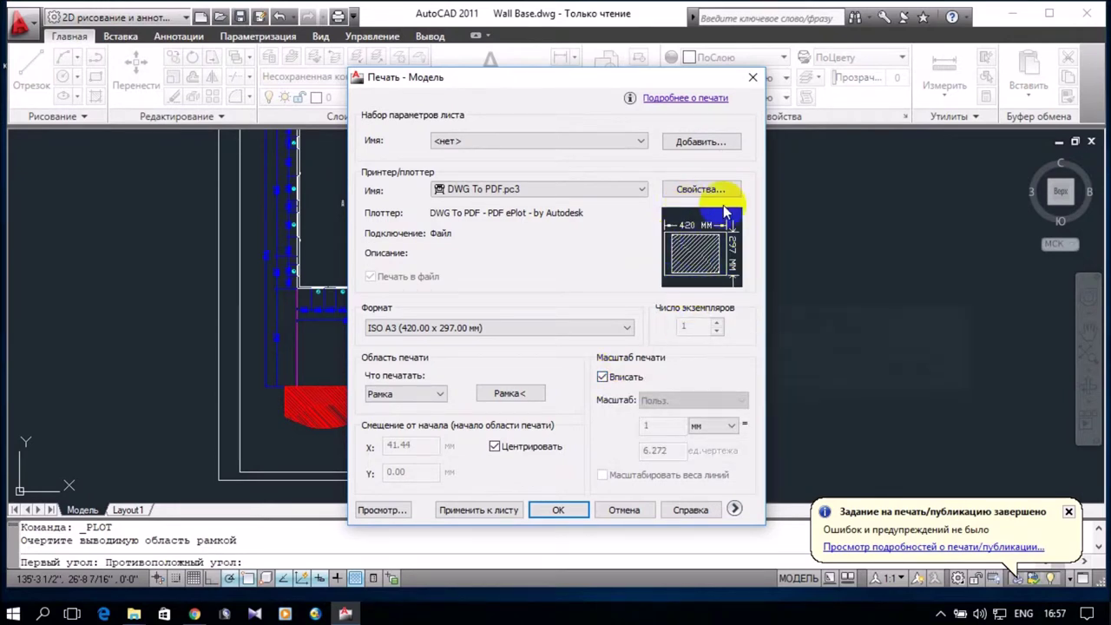
{"action": "left_click", "coordinate": [560, 511]}
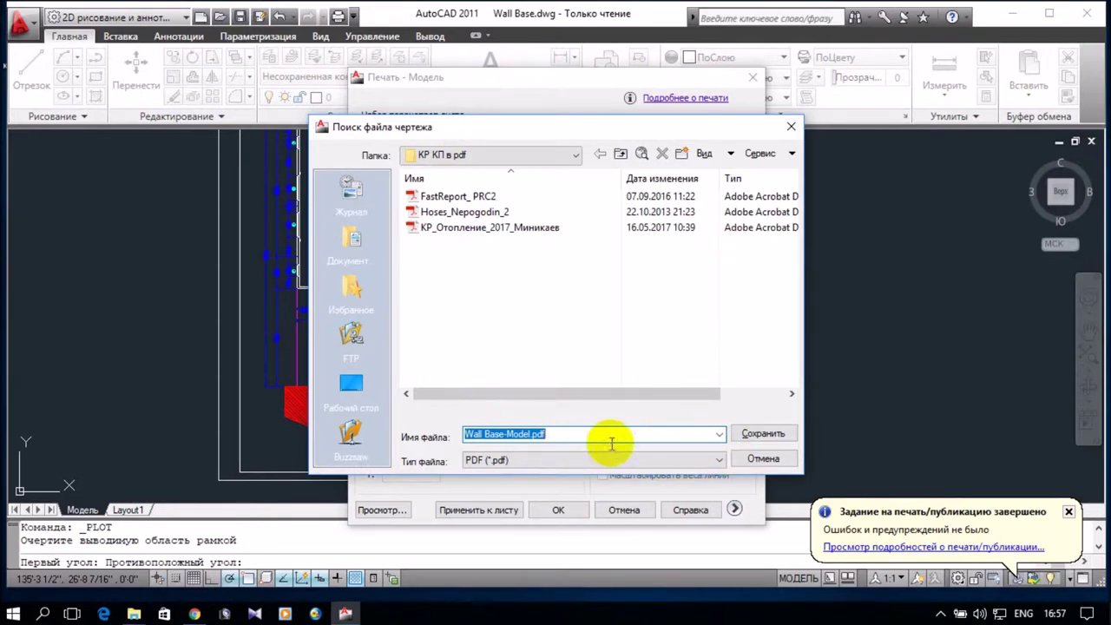
{"action": "left_click", "coordinate": [747, 436]}
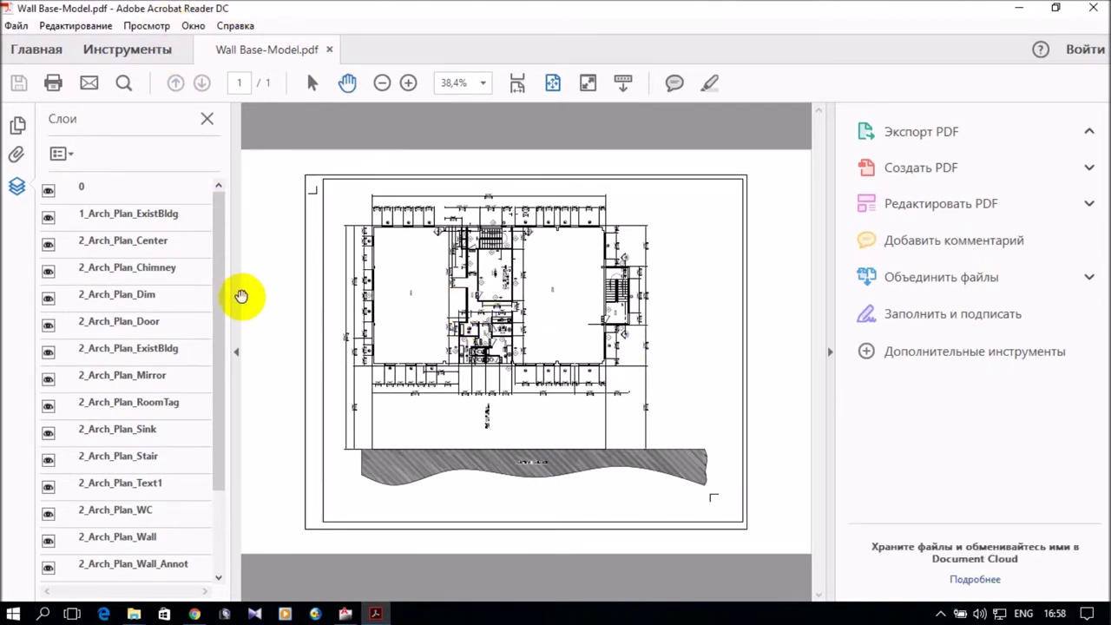
Hide the Layers and Tools panes to view the PDF full-width, then close Acrobat Reader
{"action": "left_click", "coordinate": [236, 353]}
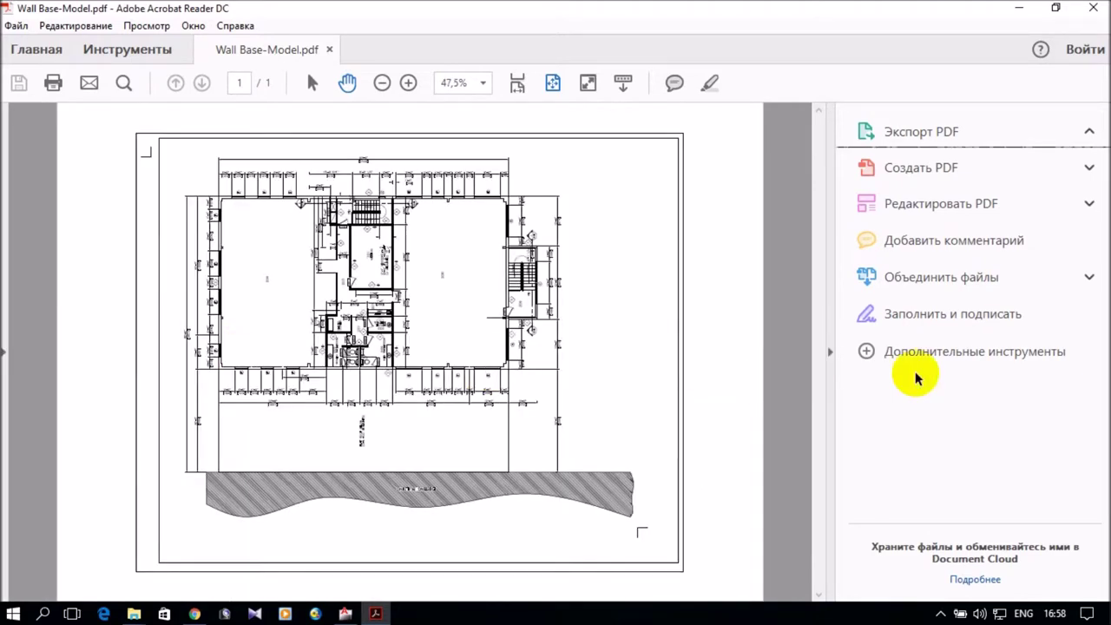
{"action": "left_click", "coordinate": [832, 353]}
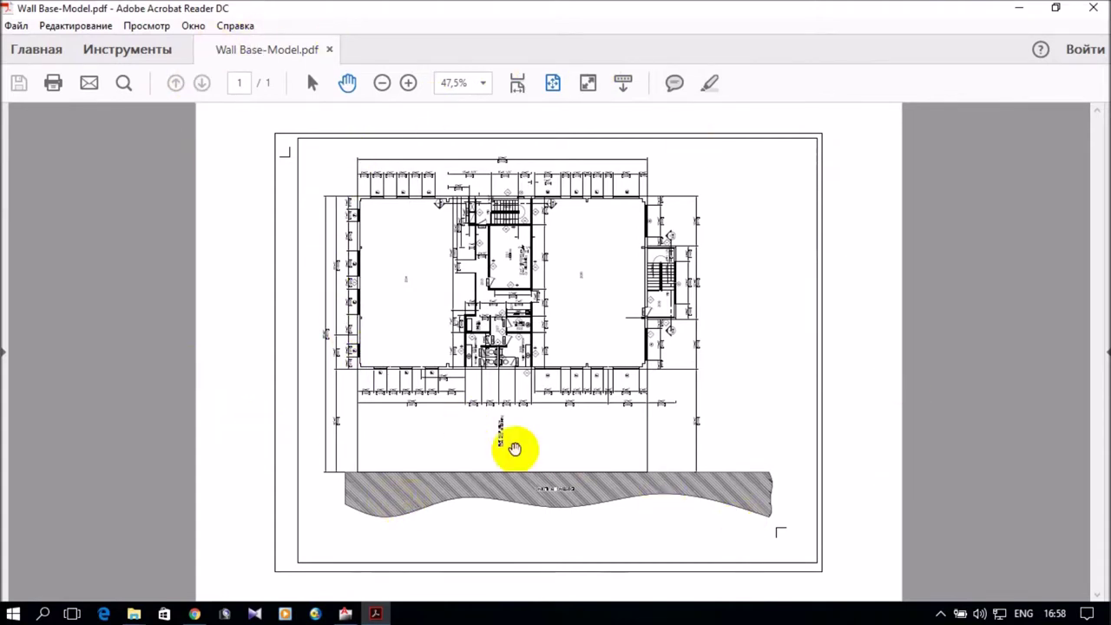
{"action": "left_click", "coordinate": [1096, 11]}
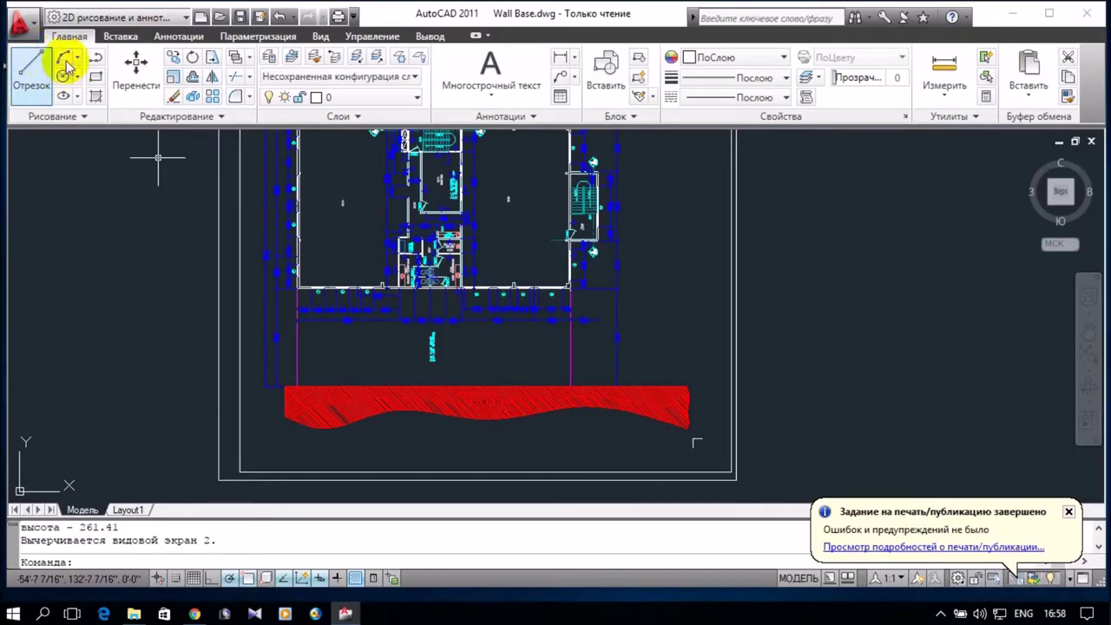
Open the Save to PDF export dialog from the application menu's Export > PDF
{"action": "left_click", "coordinate": [22, 26]}
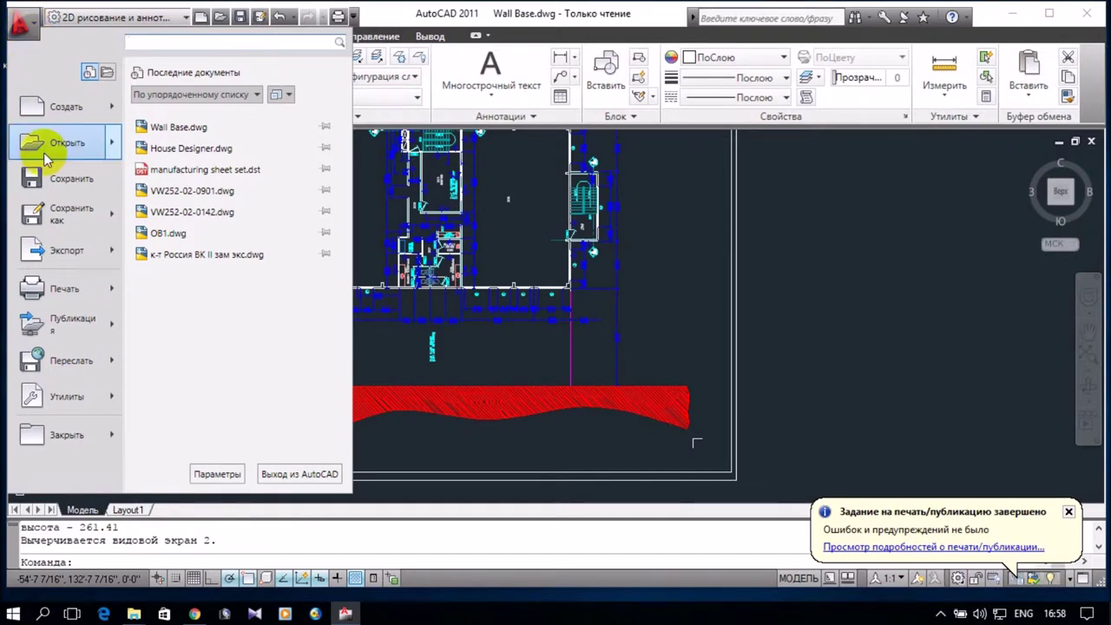
{"action": "mouse_move", "coordinate": [66, 250]}
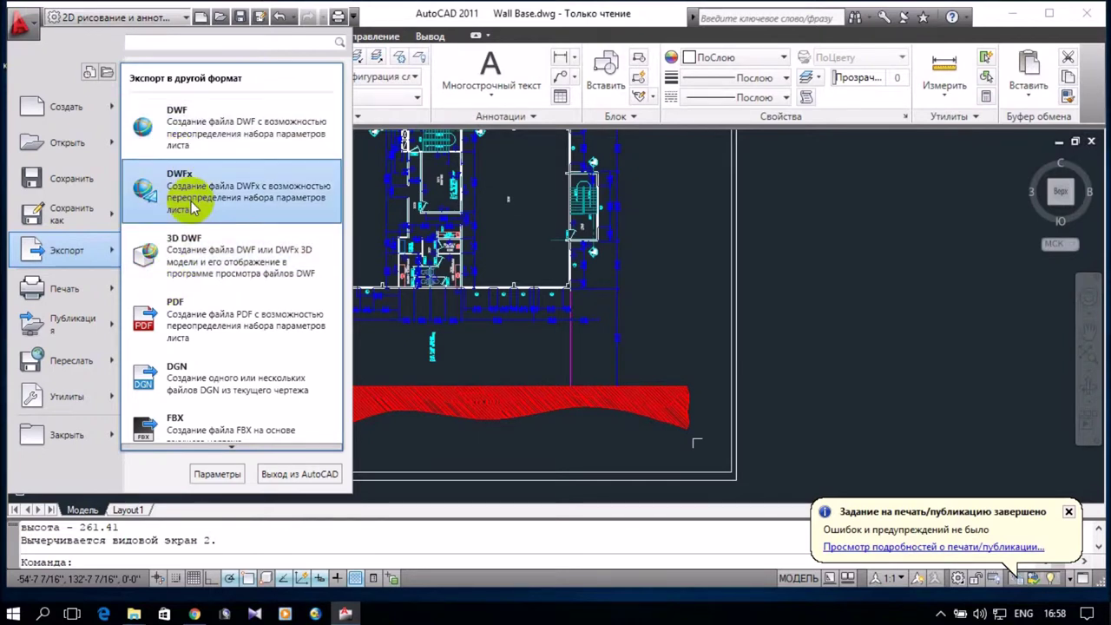
{"action": "left_click", "coordinate": [189, 320]}
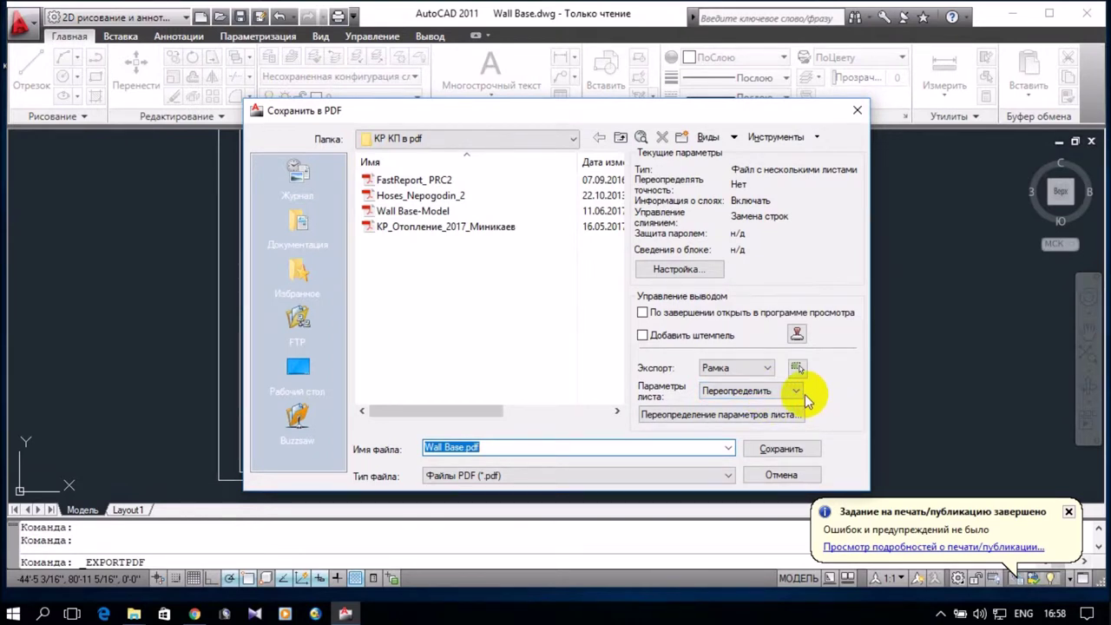
Override the page setup with ISO A3 (420 x 297 mm) landscape paper, fitted to the sheet
{"action": "left_click", "coordinate": [797, 393]}
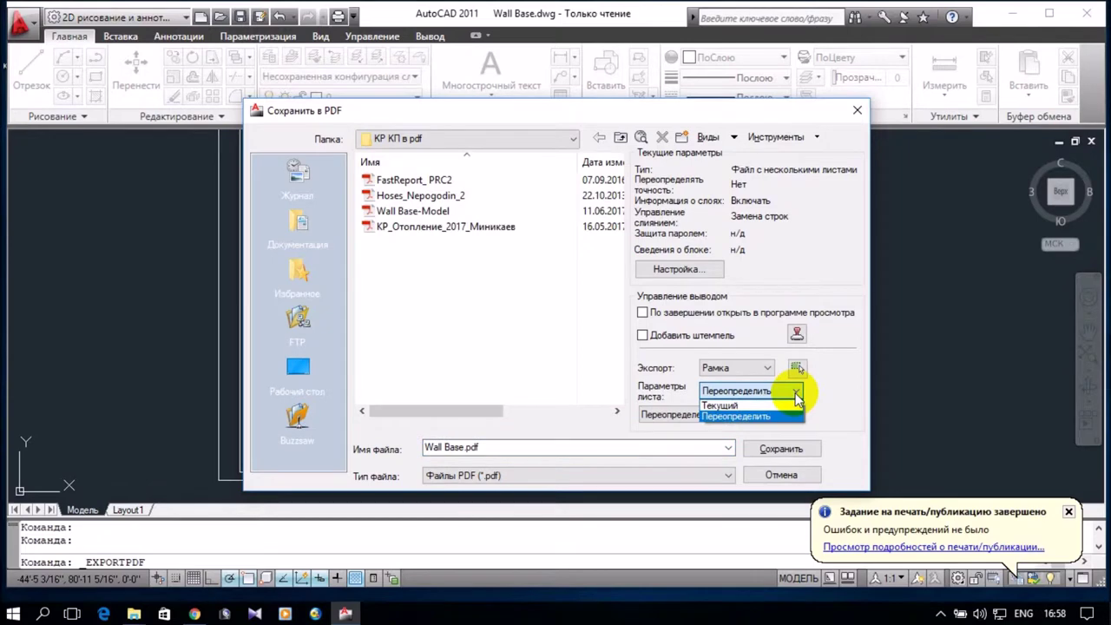
{"action": "left_click", "coordinate": [789, 417]}
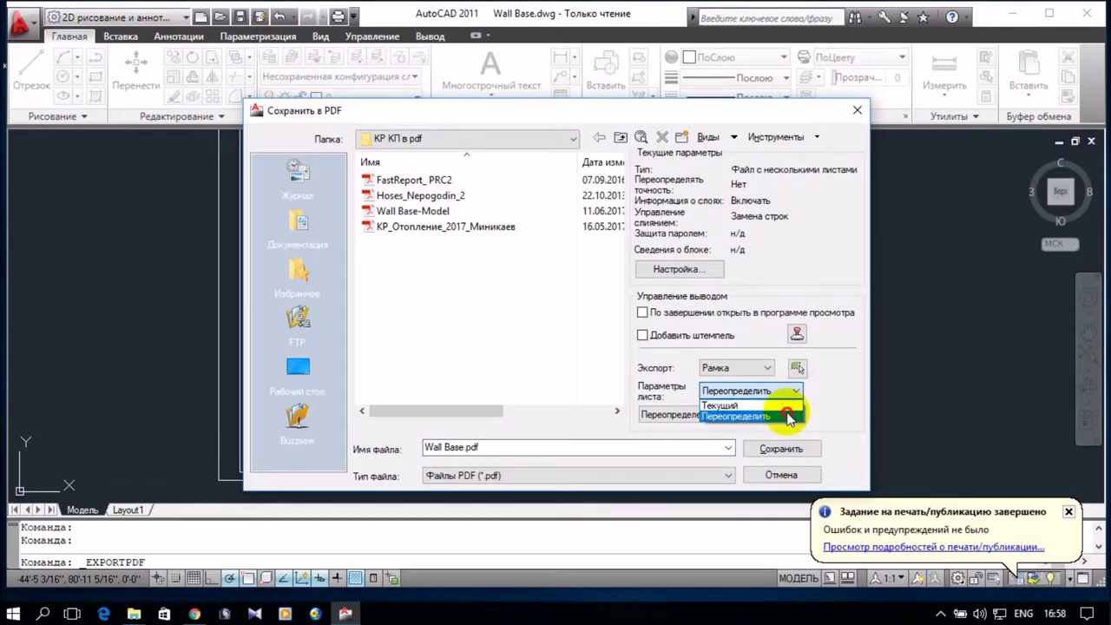
{"action": "left_click", "coordinate": [789, 417]}
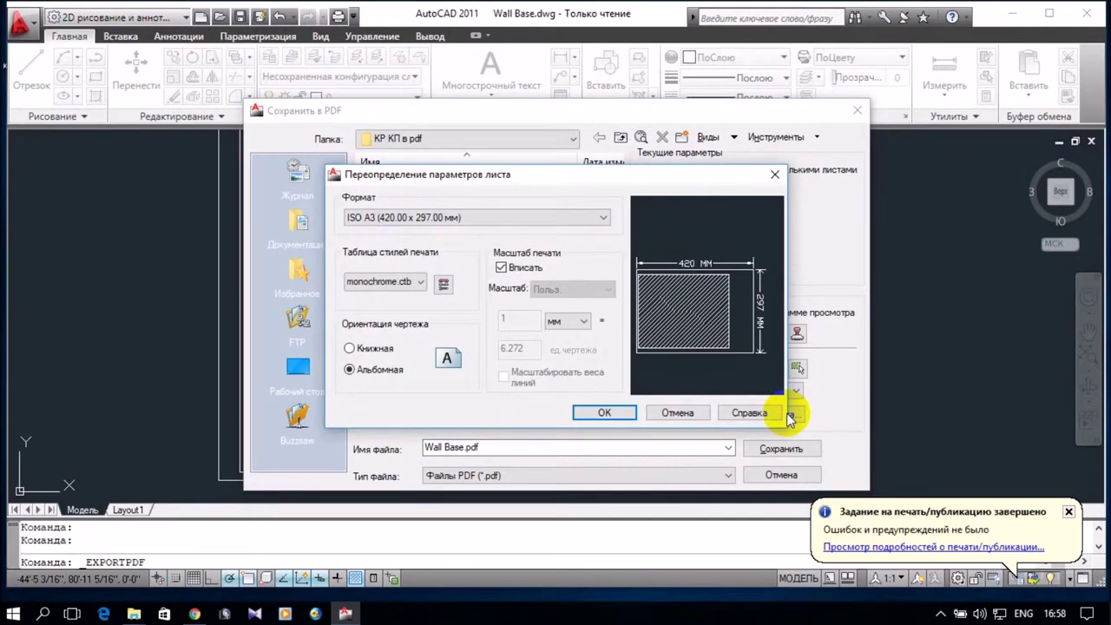
{"action": "left_click", "coordinate": [604, 218]}
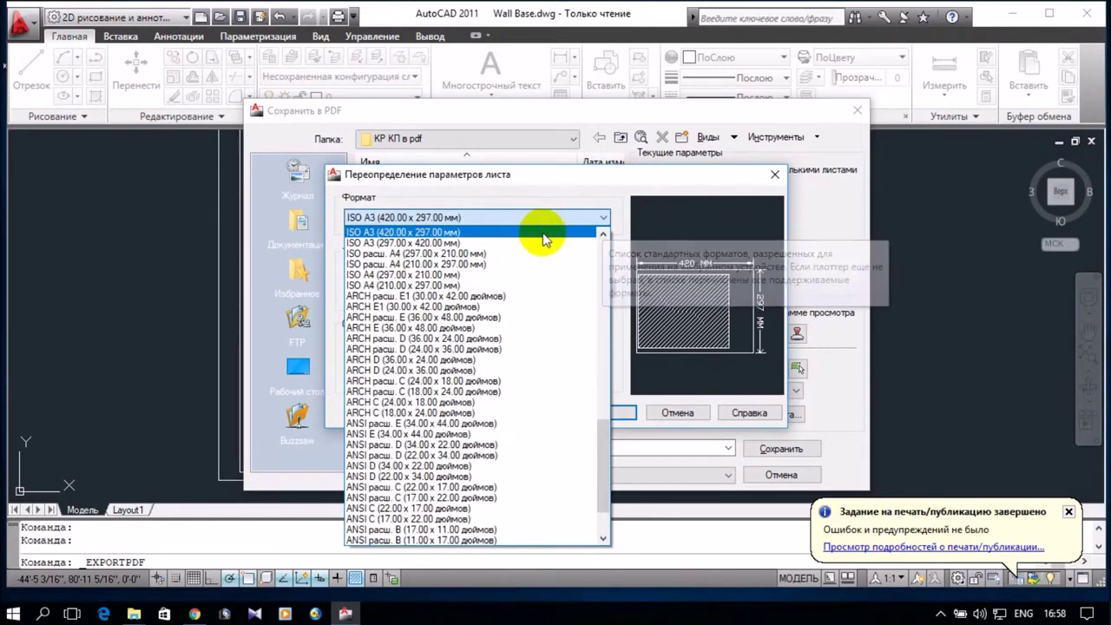
{"action": "left_click", "coordinate": [544, 232]}
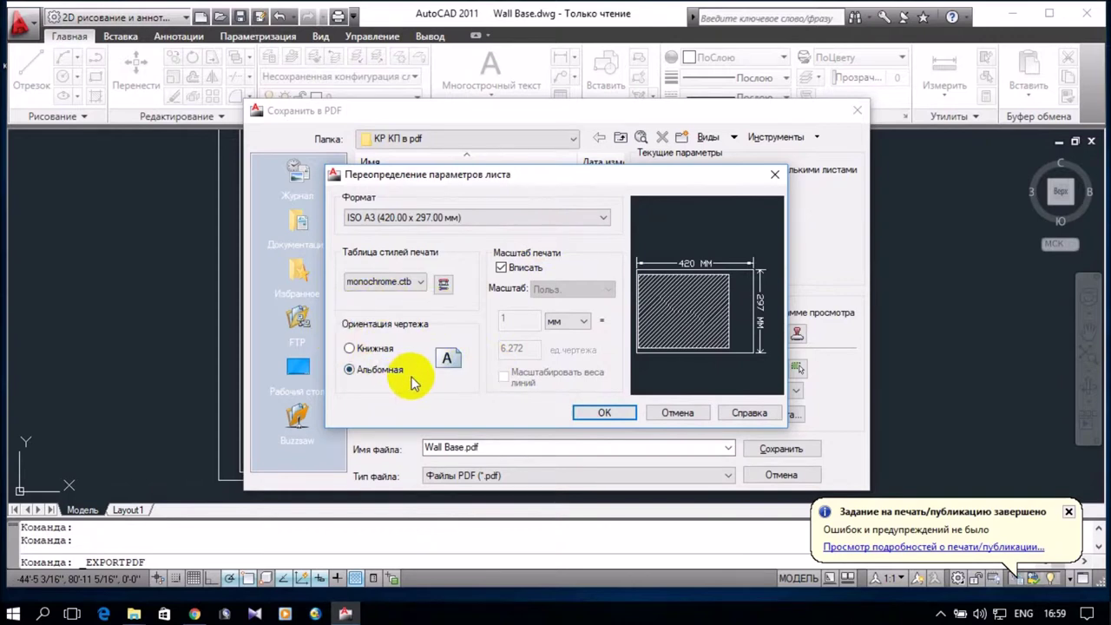
{"action": "left_click", "coordinate": [501, 267]}
{"action": "left_click", "coordinate": [501, 268]}
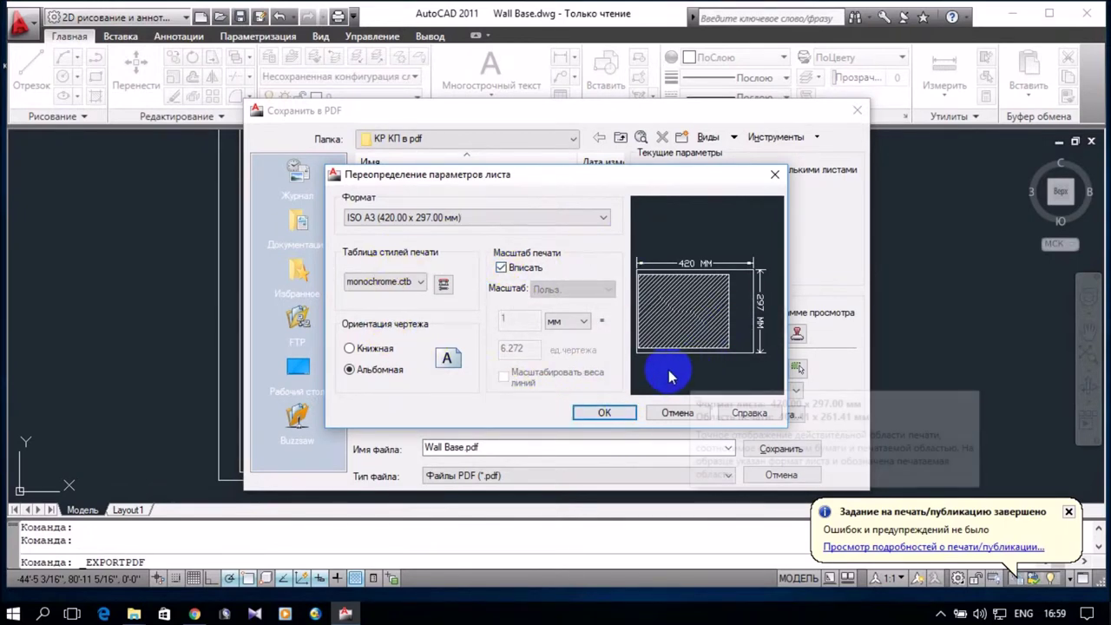
{"action": "left_click", "coordinate": [627, 415]}
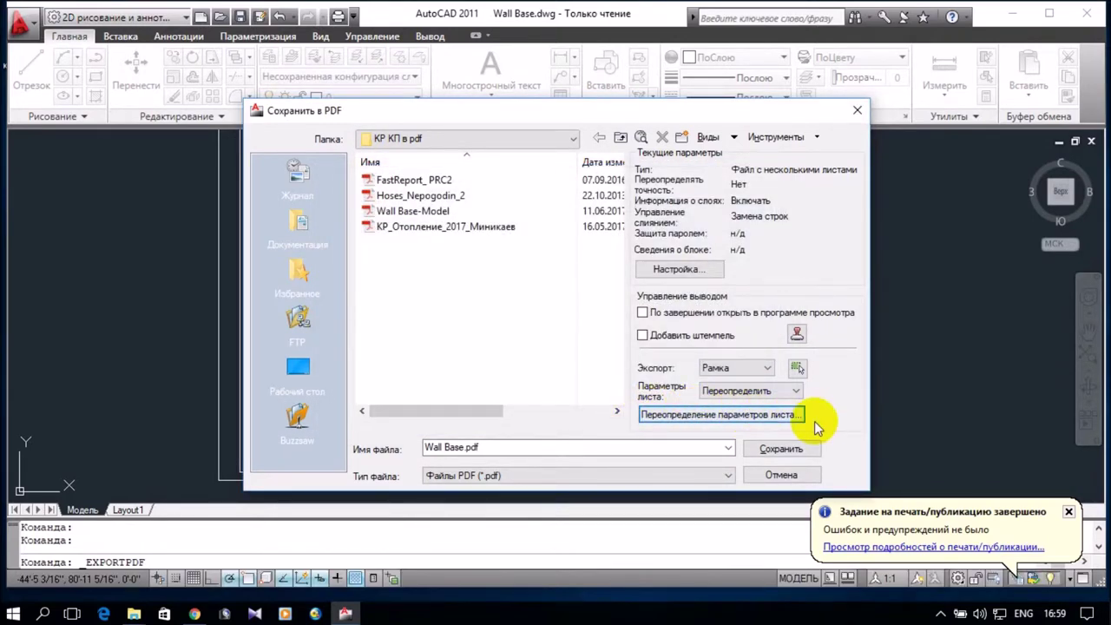
Set the export area to a window from the frame's top-left to bottom-right corner
{"action": "left_click", "coordinate": [770, 374]}
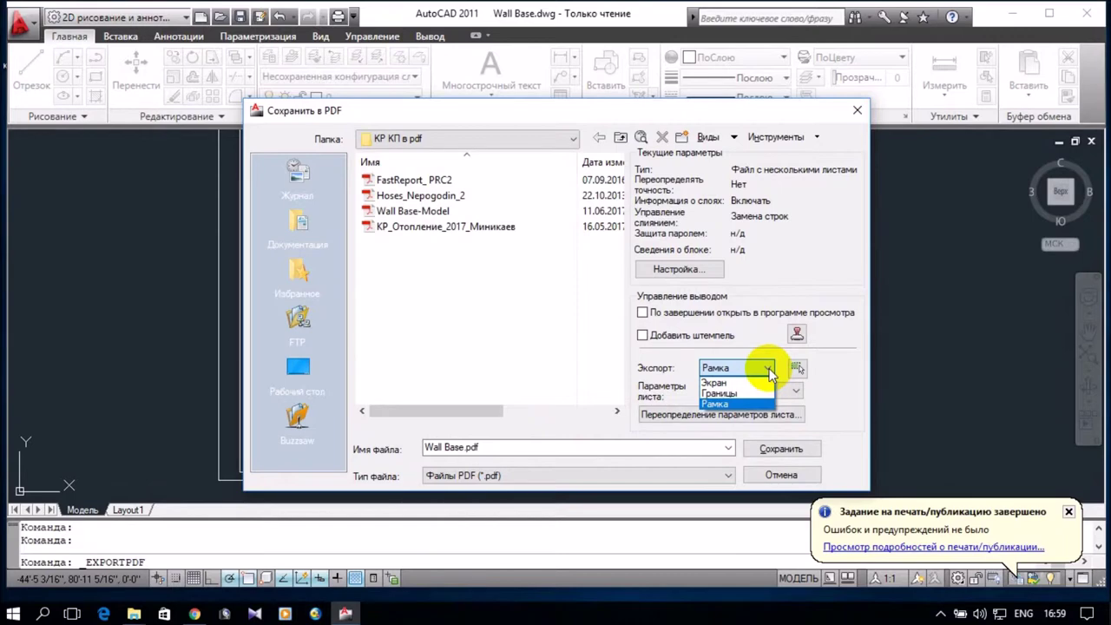
{"action": "left_click", "coordinate": [770, 371]}
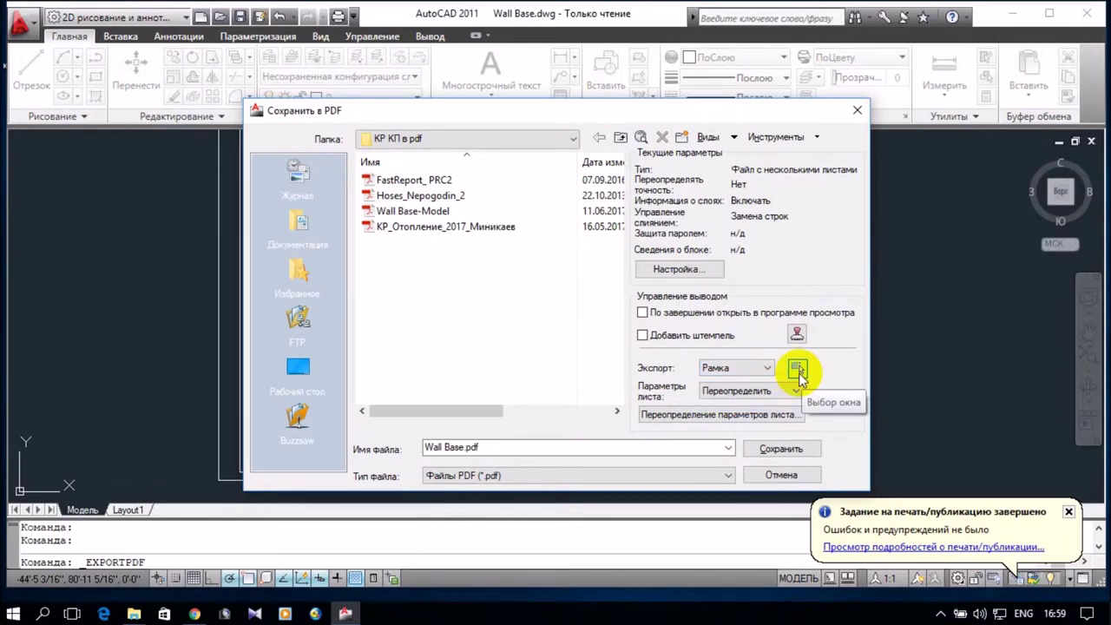
{"action": "left_click", "coordinate": [799, 372]}
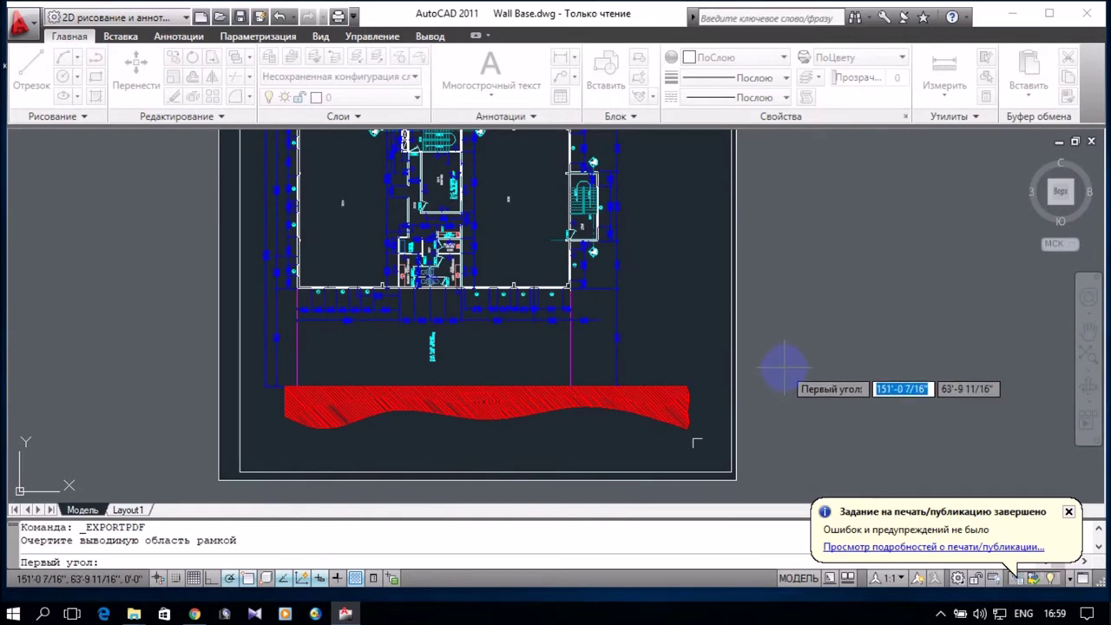
{"action": "scroll", "coordinate": [755, 354], "scroll_direction": "down", "scroll_amount": 4}
{"action": "scroll", "coordinate": [752, 339], "scroll_direction": "up", "scroll_amount": 2}
{"action": "scroll", "coordinate": [744, 326], "scroll_direction": "up", "scroll_amount": 2}
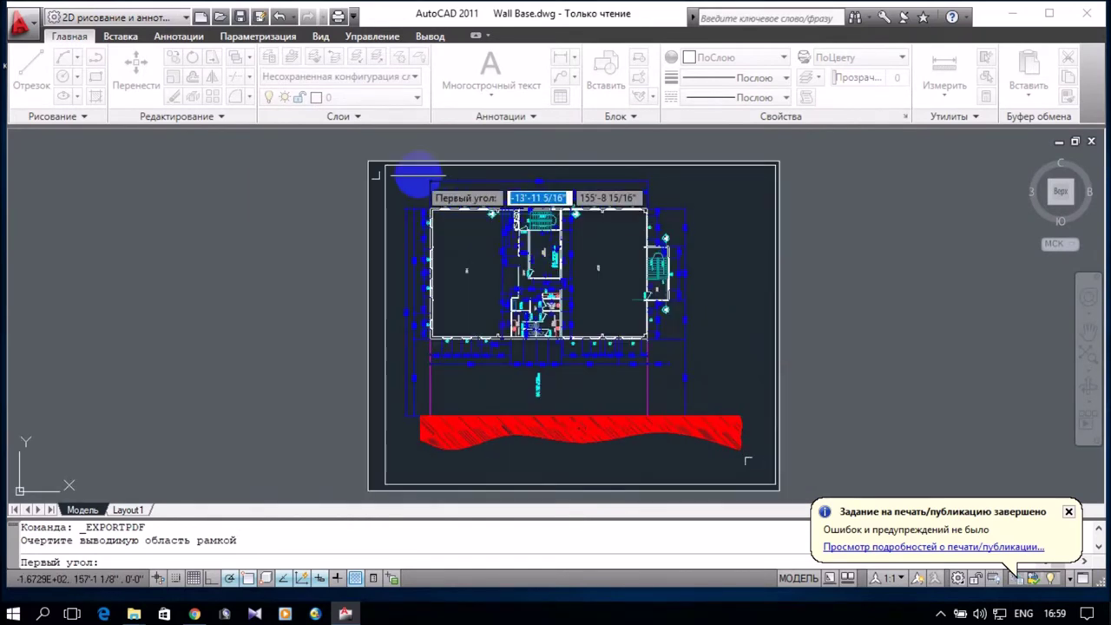
{"action": "left_click", "coordinate": [368, 161]}
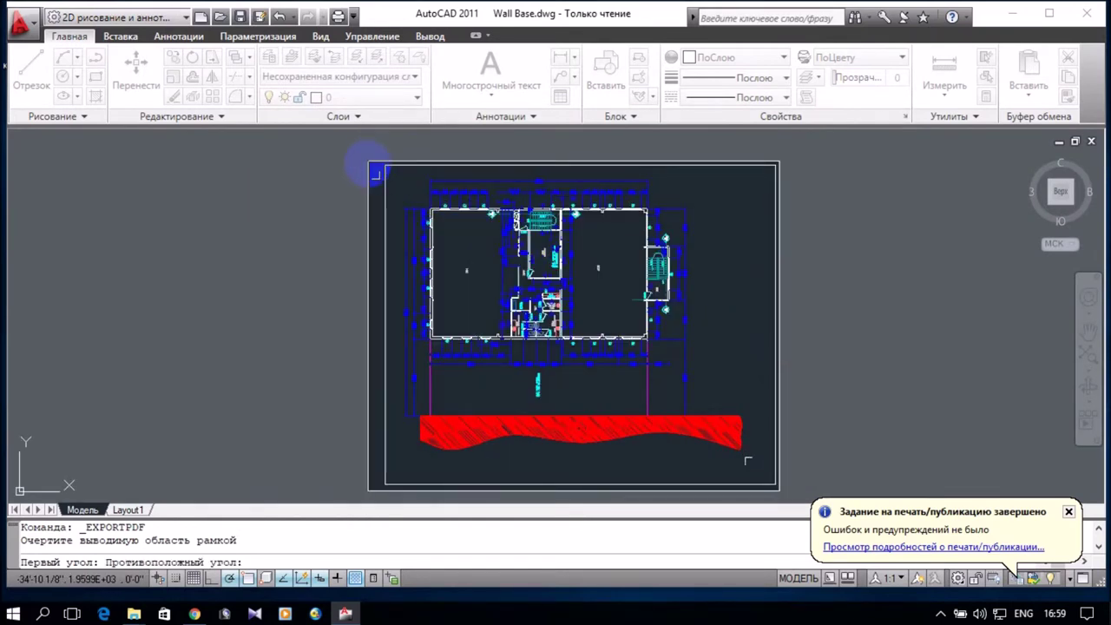
{"action": "left_click", "coordinate": [780, 492]}
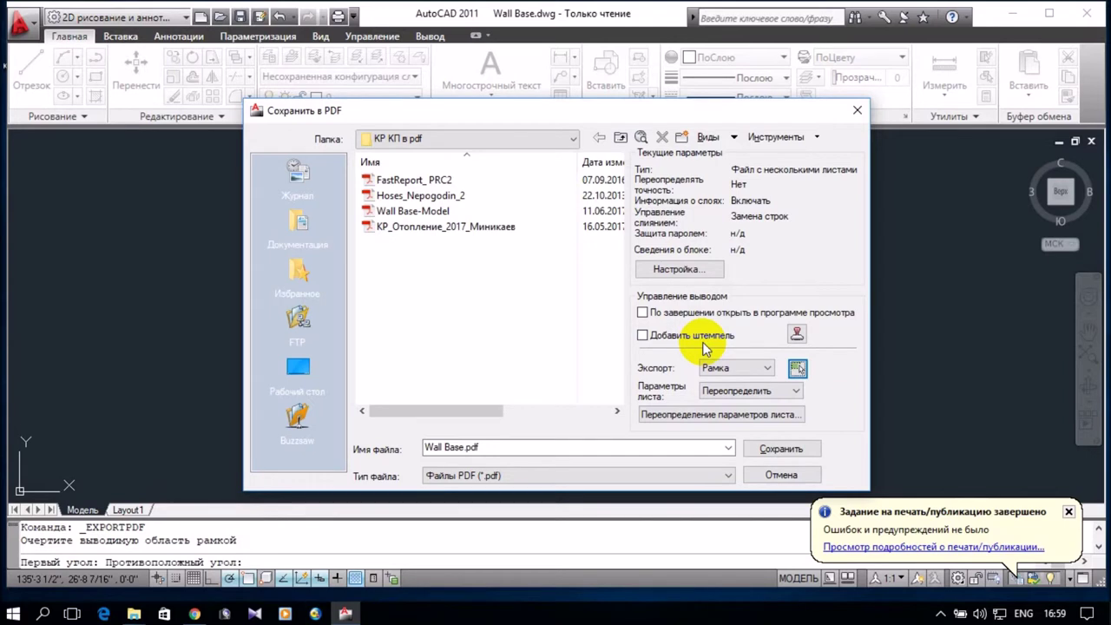
Name the output file 'Wall Base .pdf' and save the PDF export
{"action": "double_click", "coordinate": [463, 448]}
{"action": "left_click", "coordinate": [466, 447]}
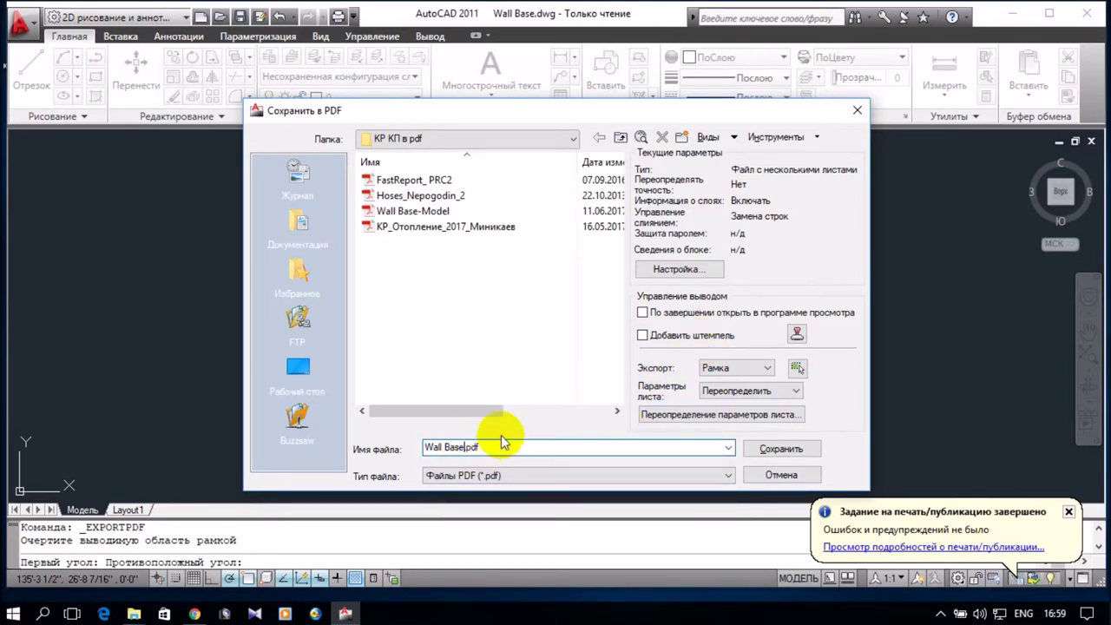
{"action": "type", "text": "1"}
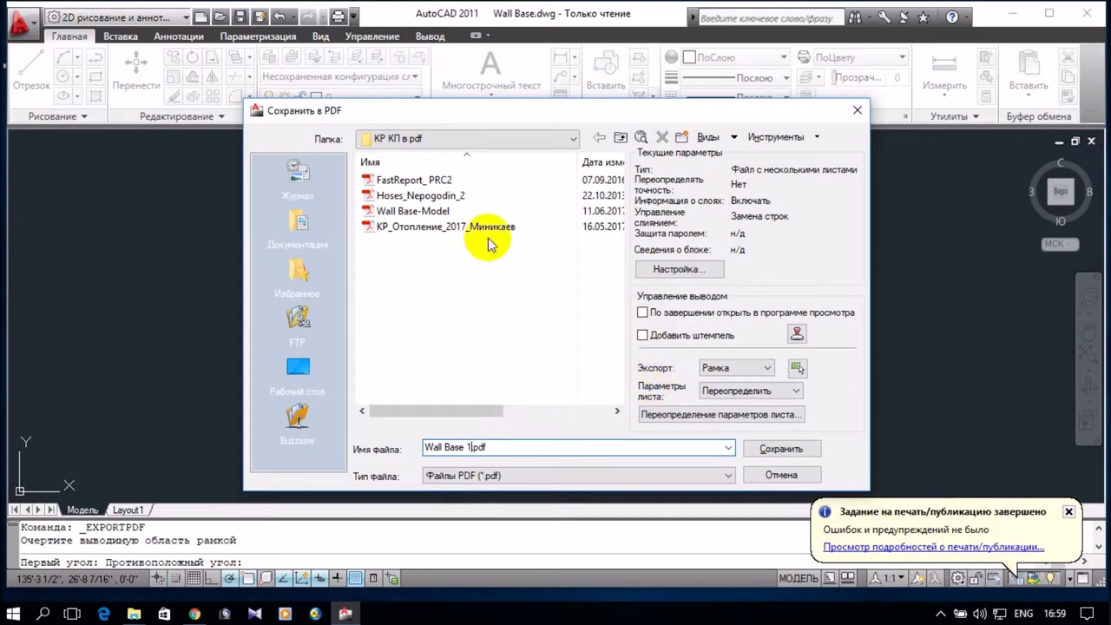
{"action": "key", "text": "BackSpace"}
{"action": "key", "text": "Delete"}
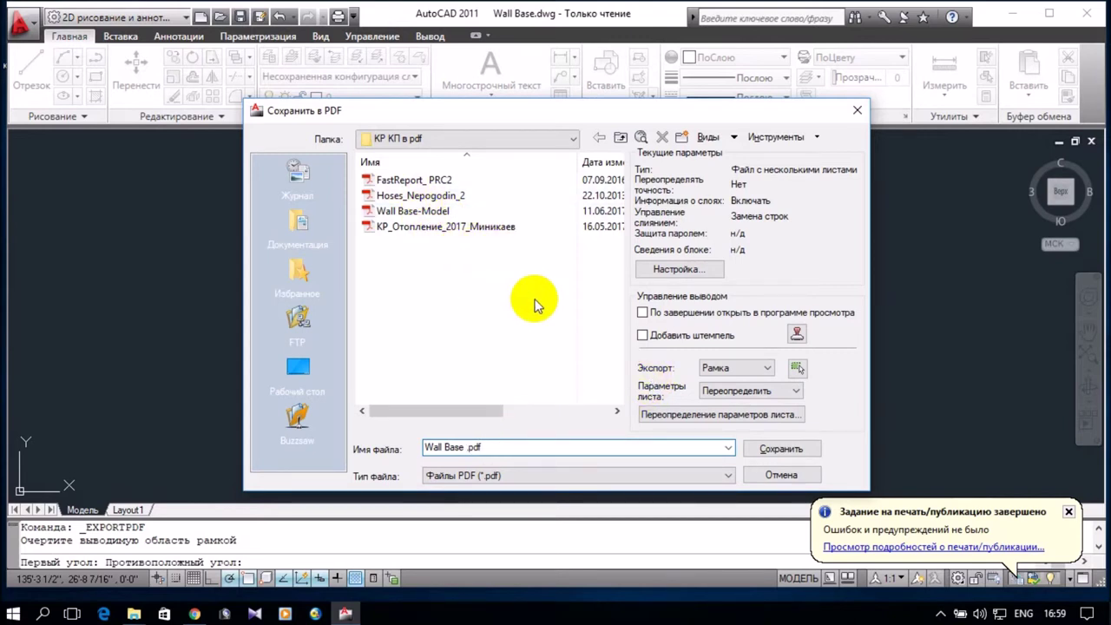
{"action": "left_click", "coordinate": [786, 453]}
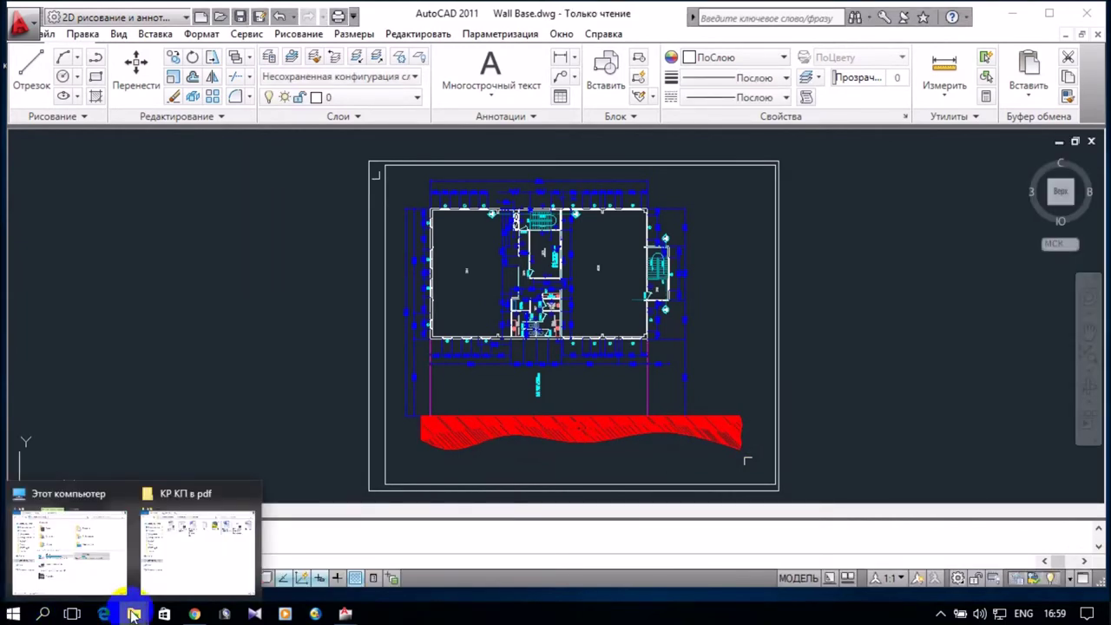
Open Wall Base.pdf from the КР КП в pdf folder in Adobe Acrobat Reader DC
{"action": "left_click", "coordinate": [174, 551]}
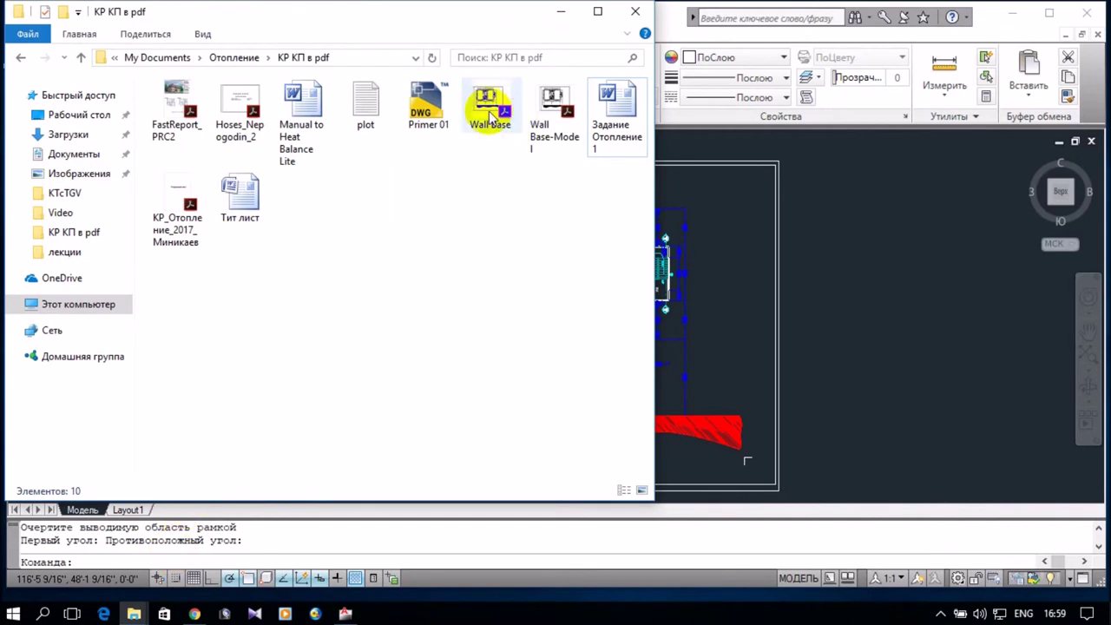
{"action": "left_click", "coordinate": [488, 100]}
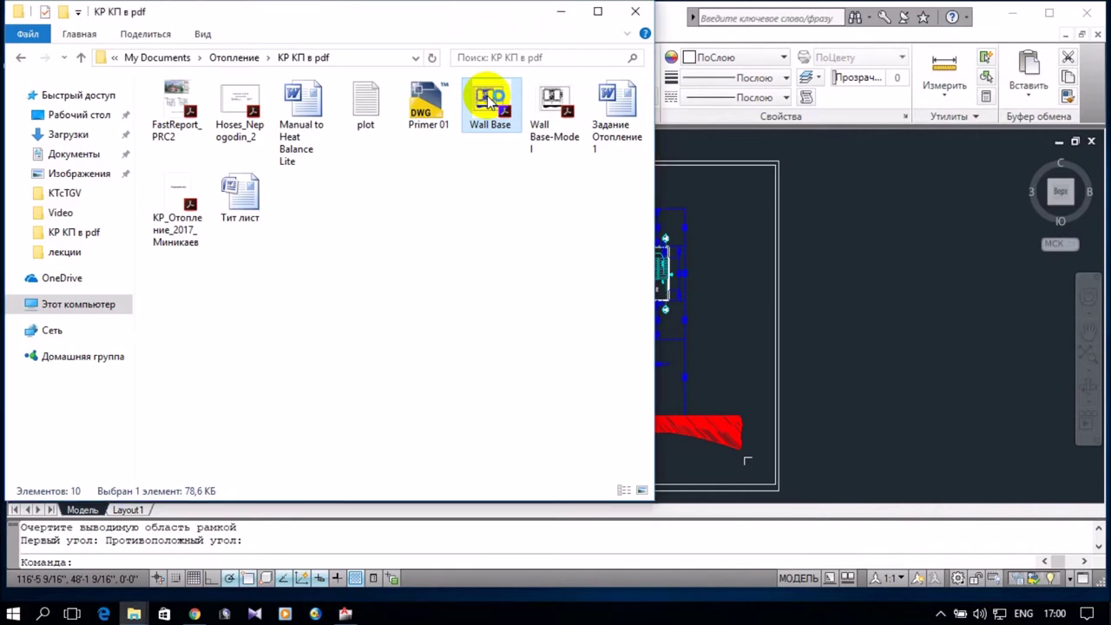
{"action": "double_click", "coordinate": [489, 100]}
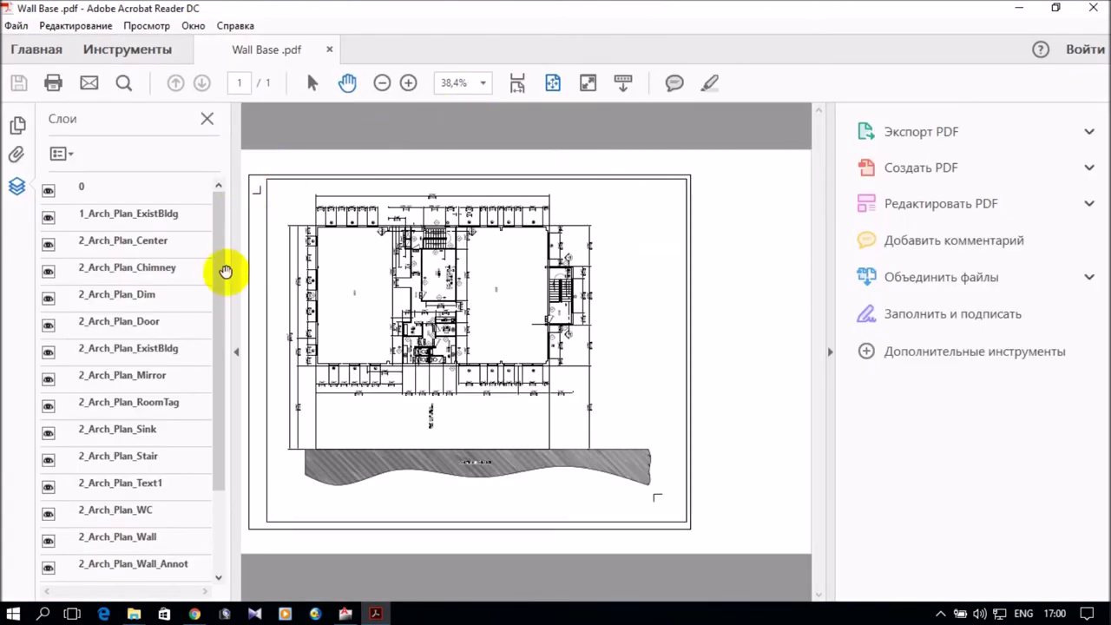
Toggle the 1_Arch_Plan_ExistBldg and 2_Arch_Plan_Center layers, then close the Layers and Tools panes
{"action": "left_click", "coordinate": [49, 217]}
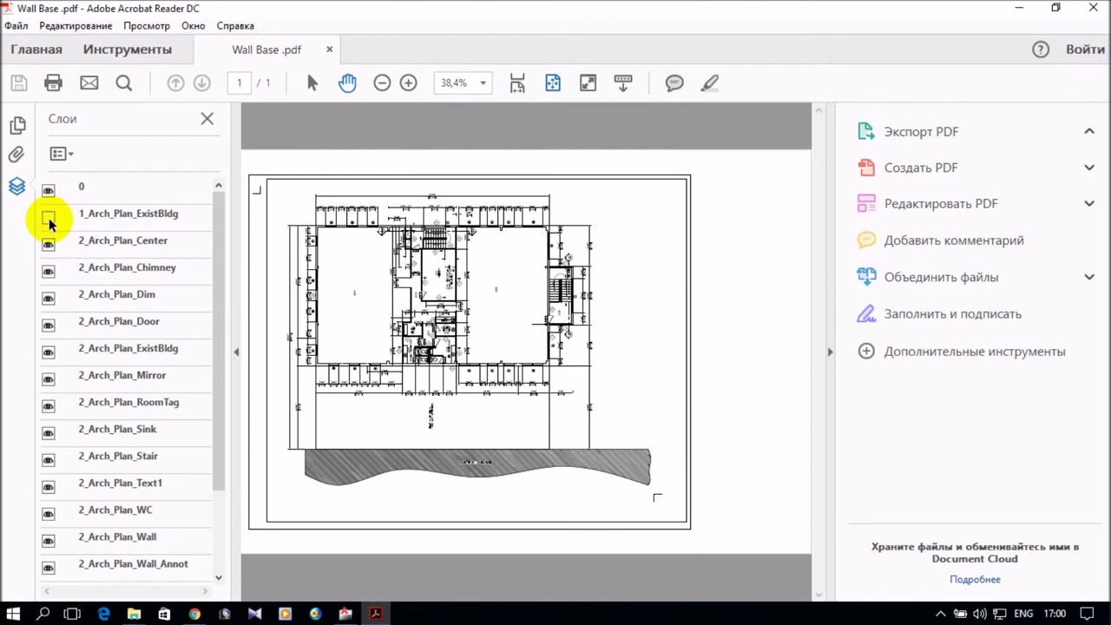
{"action": "left_click", "coordinate": [49, 217]}
{"action": "left_click", "coordinate": [48, 246]}
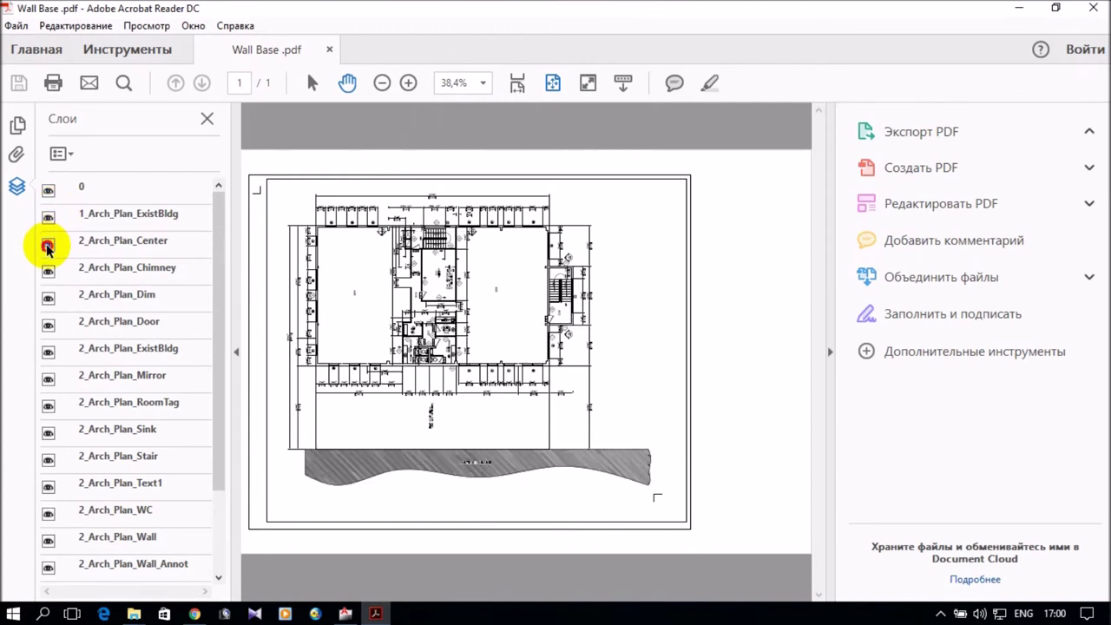
{"action": "left_click", "coordinate": [230, 352]}
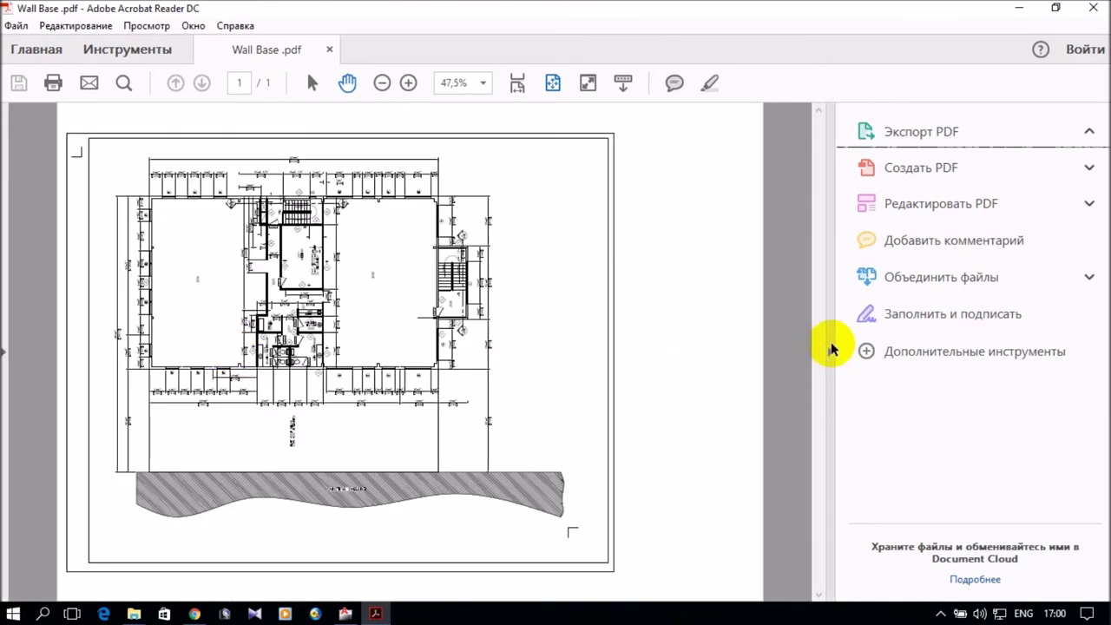
{"action": "left_click", "coordinate": [831, 349]}
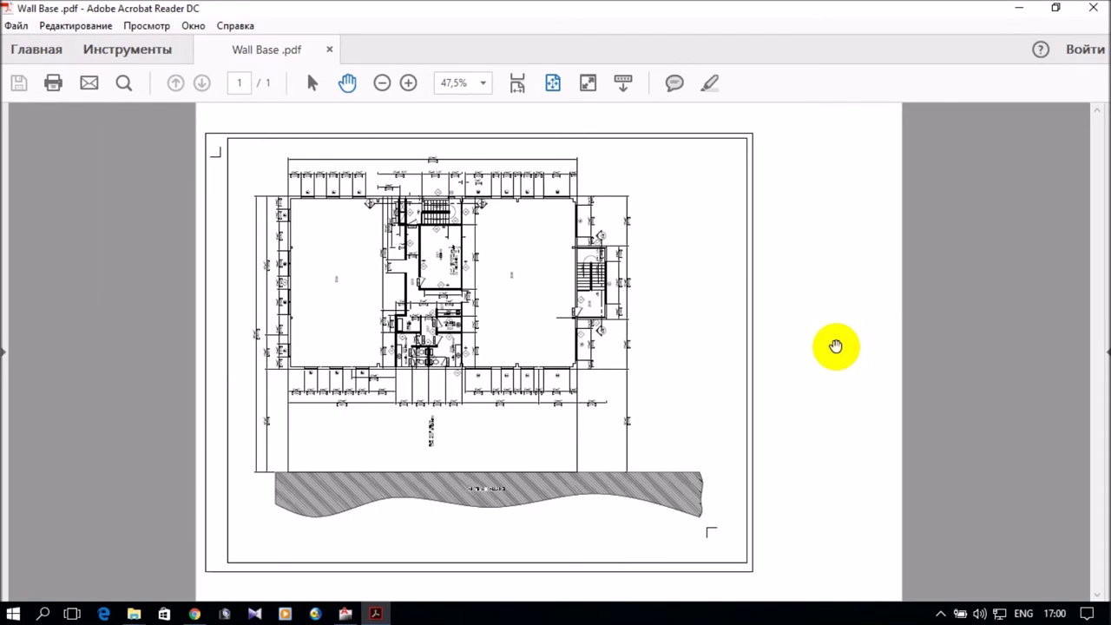